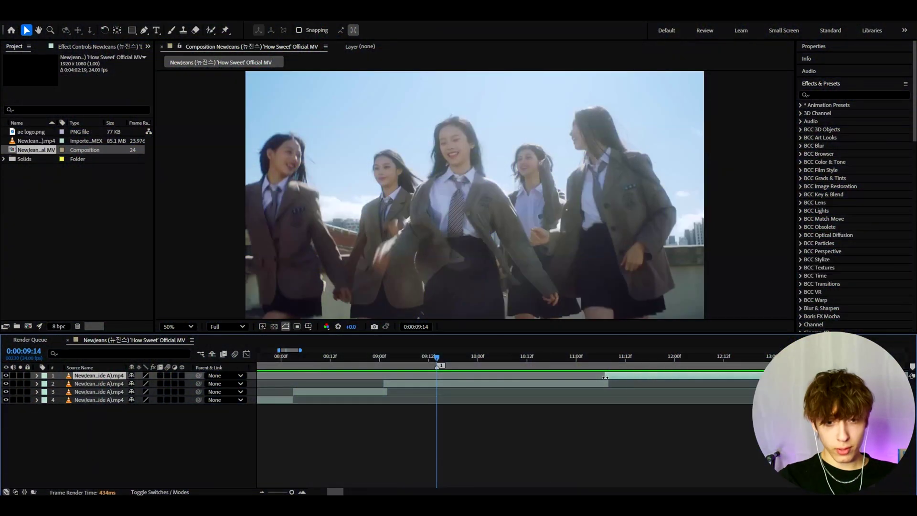
Add a new adjustment layer above the clips and apply S_Glint to it
{"action": "key", "text": "ctrl+alt+y"}
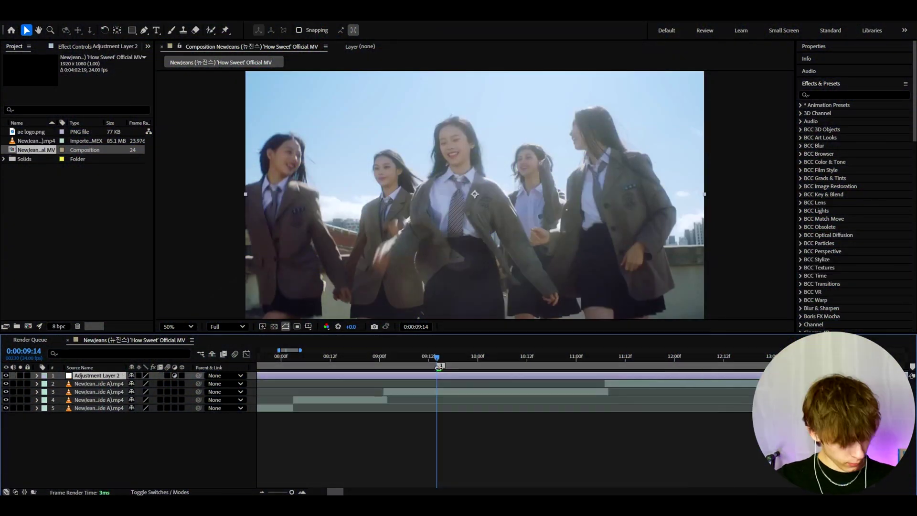
{"action": "key", "text": "ctrl+space"}
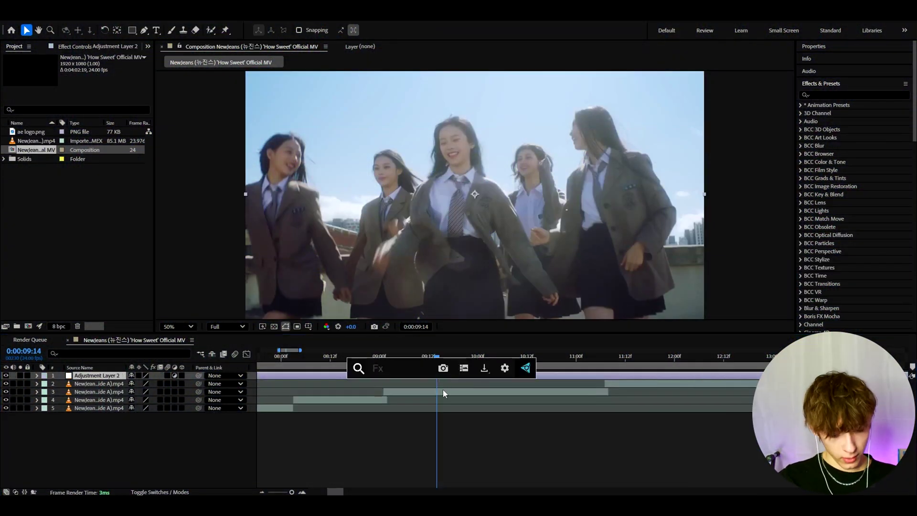
{"action": "type", "text": "s_"}
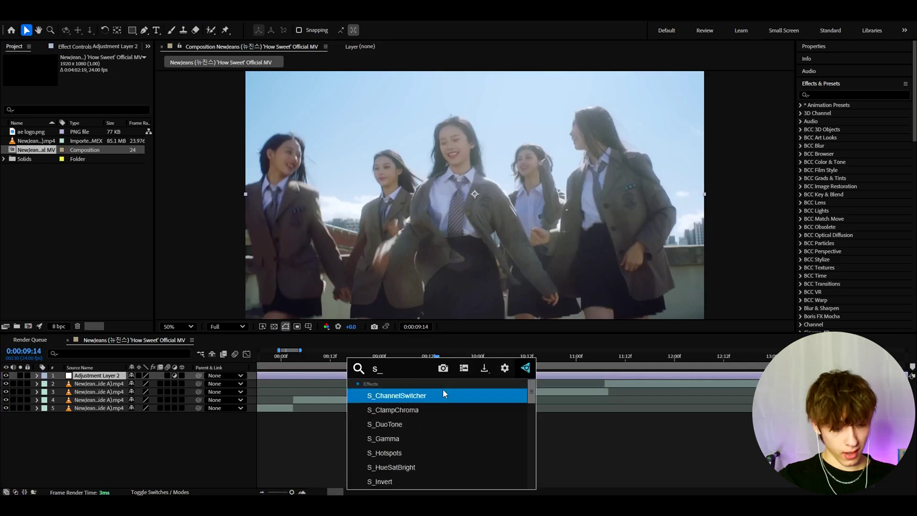
{"action": "type", "text": "gli"}
{"action": "key", "text": "Return"}
Set S_Glint Brightness 0.5, Threshold 0.92, Threshold Blur 11 and Size 334
{"action": "left_click", "coordinate": [93, 130]}
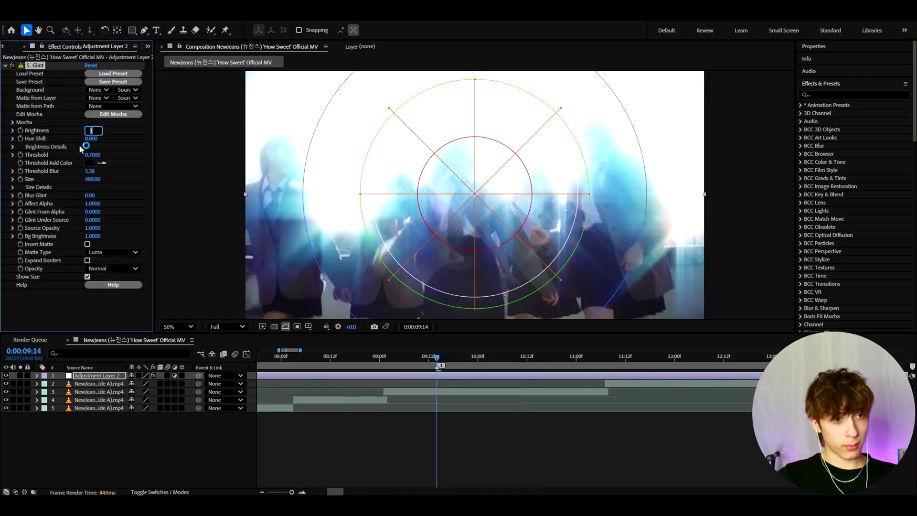
{"action": "type", "text": ".5"}
{"action": "left_click", "coordinate": [93, 155]}
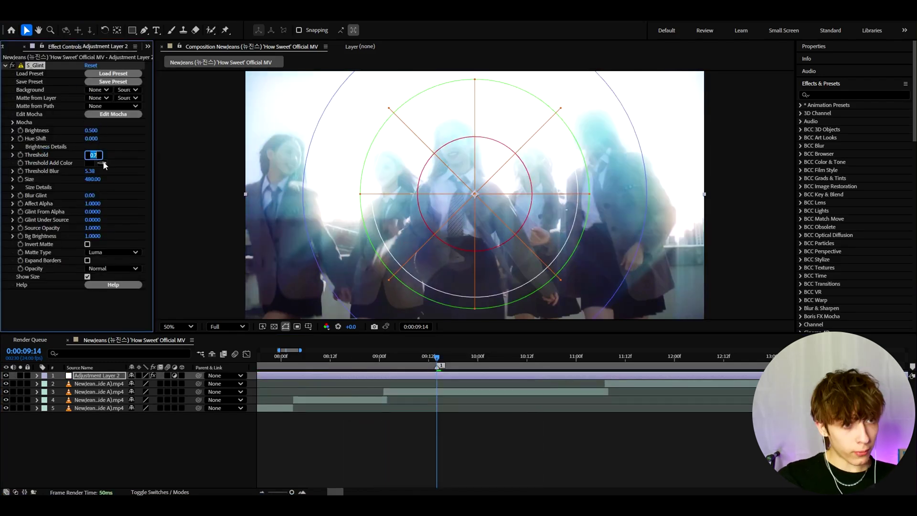
{"action": "type", "text": "0"}
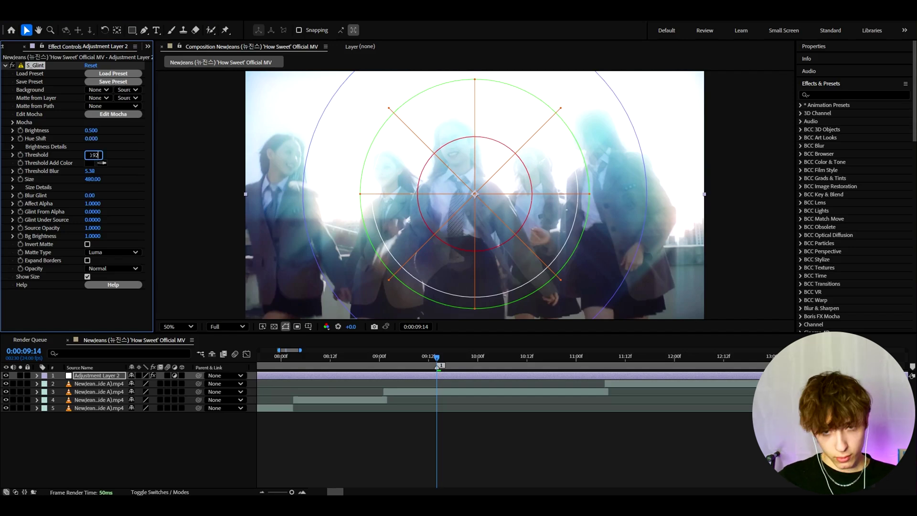
{"action": "type", "text": ".92"}
{"action": "left_click", "coordinate": [89, 174]}
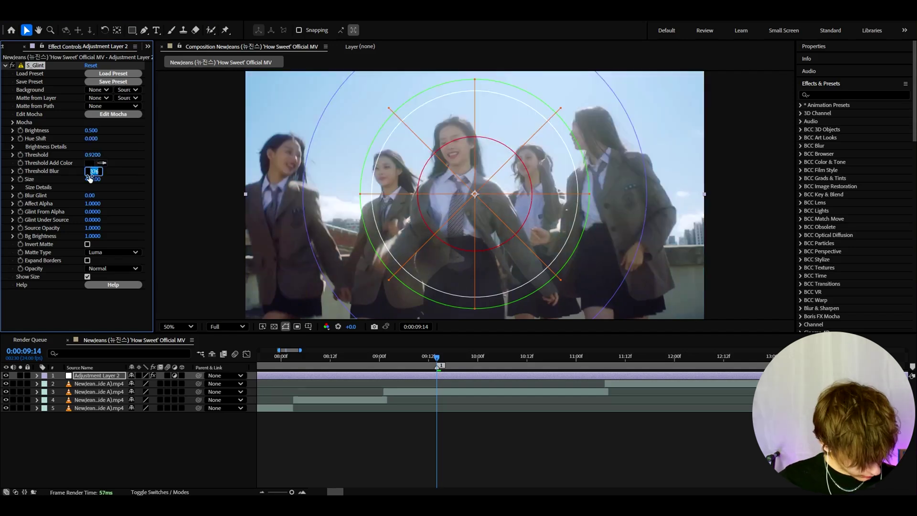
{"action": "type", "text": "11"}
{"action": "key", "text": "Return"}
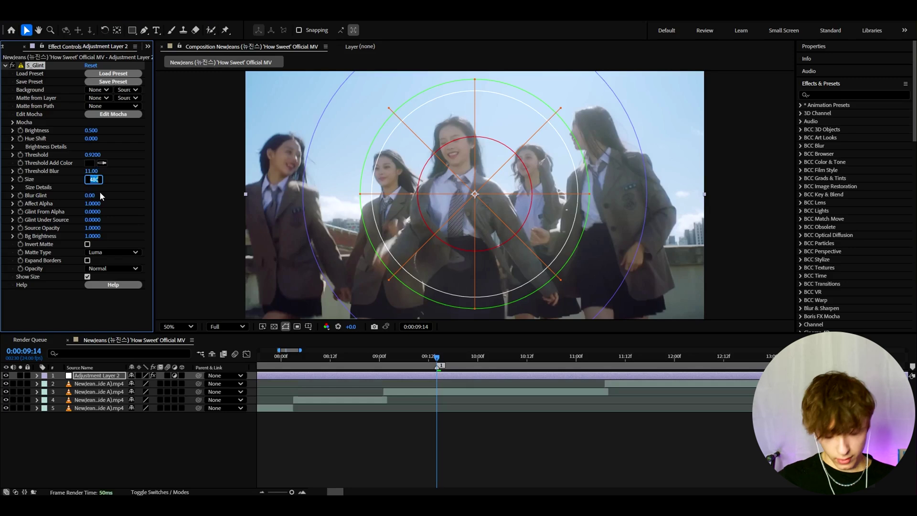
{"action": "type", "text": "334"}
{"action": "key", "text": "Return"}
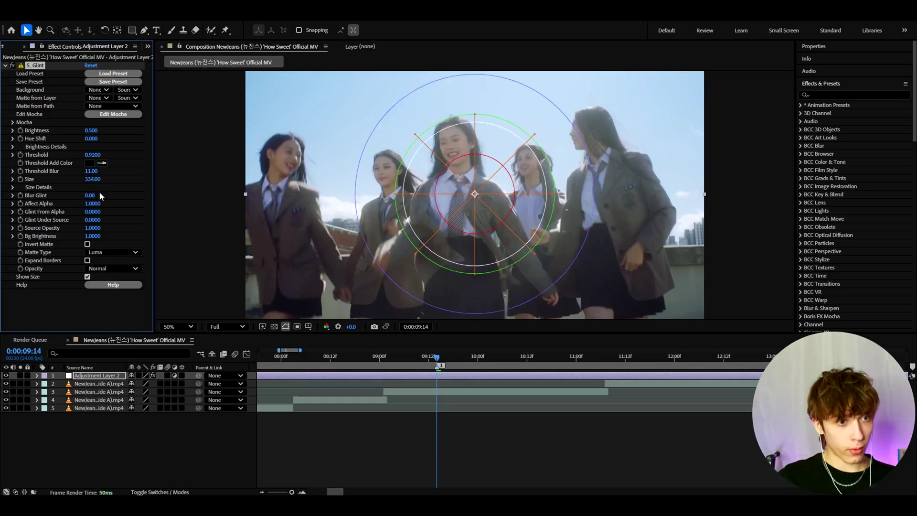
Apply Signal with Signal amplification 18 and Cutoff filter 34488
{"action": "left_click", "coordinate": [428, 375]}
{"action": "key", "text": "ctrl+space"}
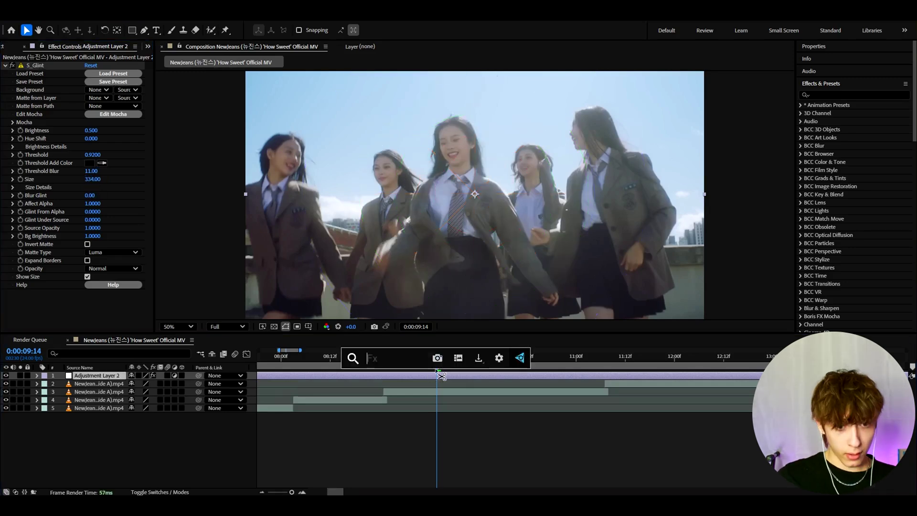
{"action": "type", "text": "sign"}
{"action": "key", "text": "Return"}
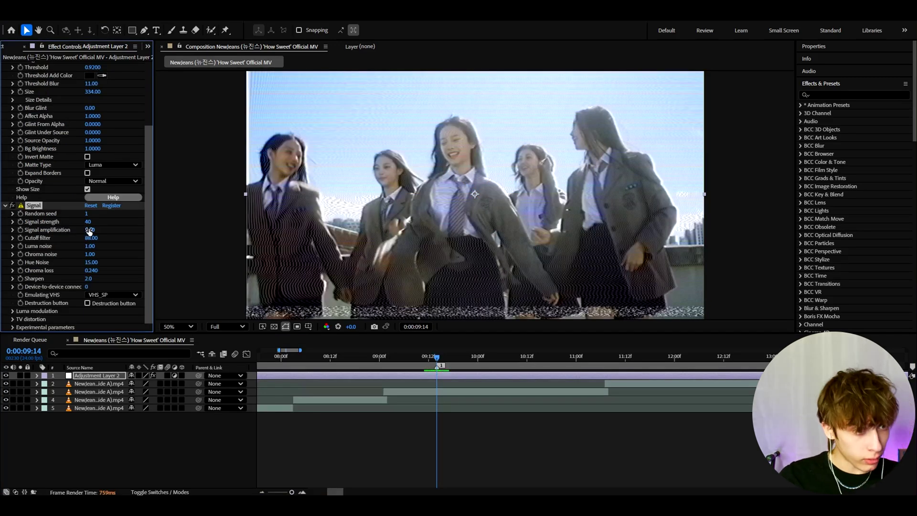
{"action": "type", "text": "18"}
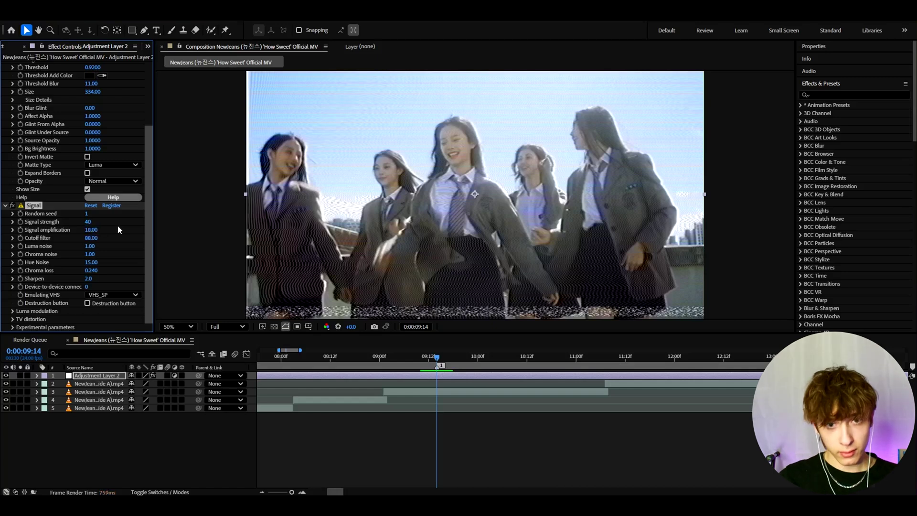
{"action": "left_click", "coordinate": [103, 240]}
{"action": "type", "text": "3"}
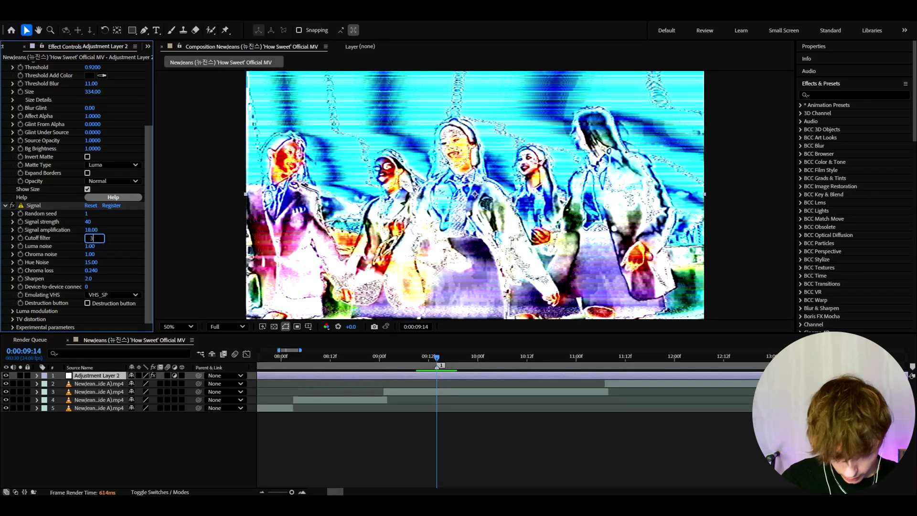
{"action": "type", "text": "446"}
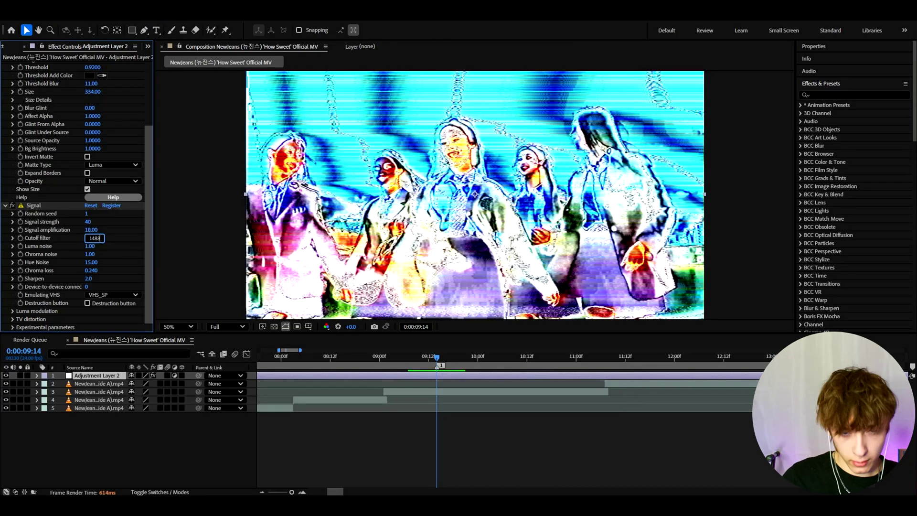
{"action": "key", "text": "Return"}
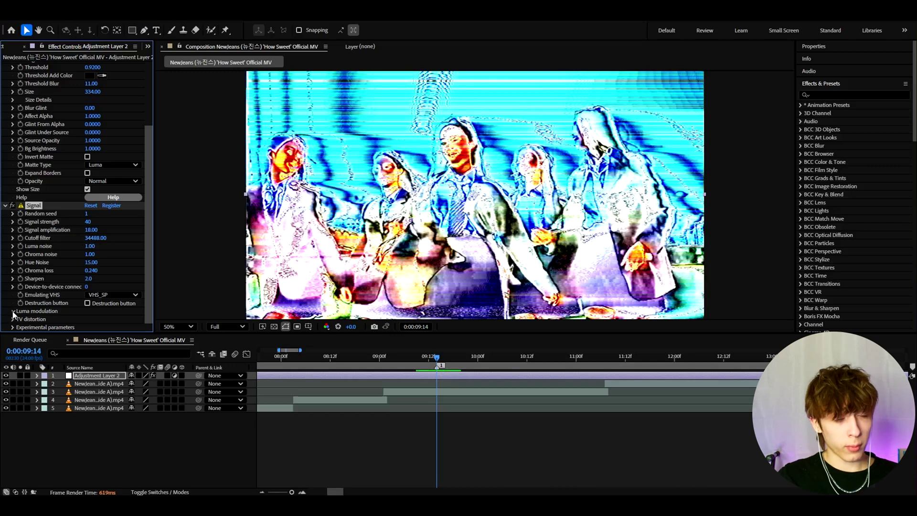
In Signal's Luma modulation, turn off tape errors and switch luma modulation on
{"action": "left_click", "coordinate": [13, 311]}
{"action": "scroll", "coordinate": [70, 300], "scroll_direction": "down", "scroll_amount": 3}
{"action": "left_click", "coordinate": [87, 287]}
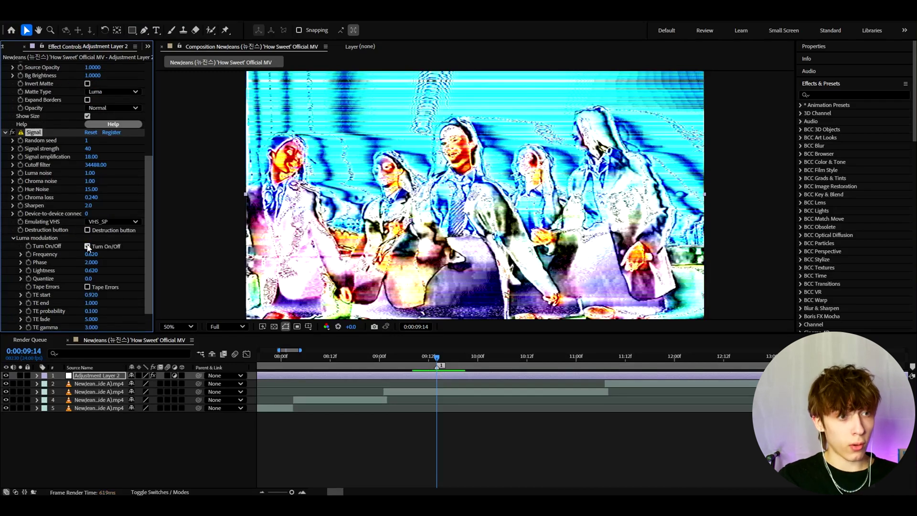
{"action": "left_click", "coordinate": [87, 246]}
{"action": "left_click", "coordinate": [14, 238]}
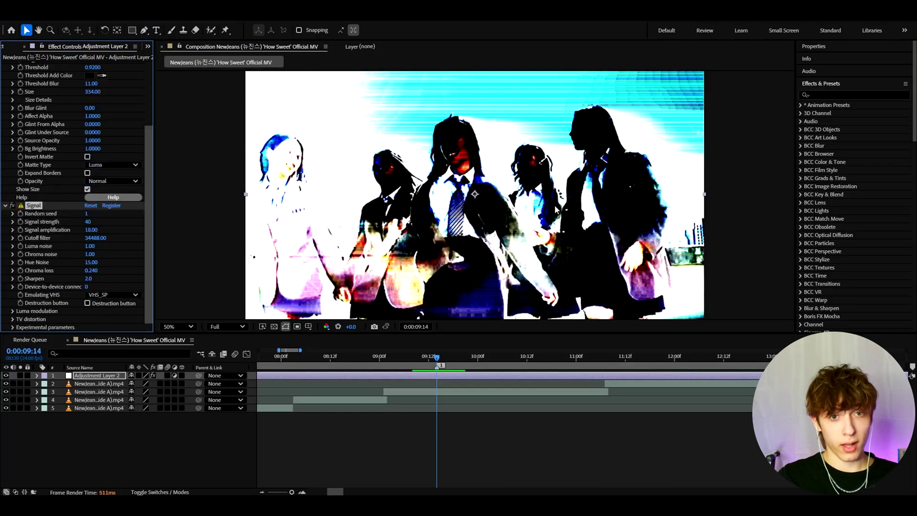
Apply uni.VHS with Tape Damage noise scale 1.1 and Pop Line Frequency 0%
{"action": "key", "text": "ctrl+grave"}
{"action": "key", "text": "ctrl+space"}
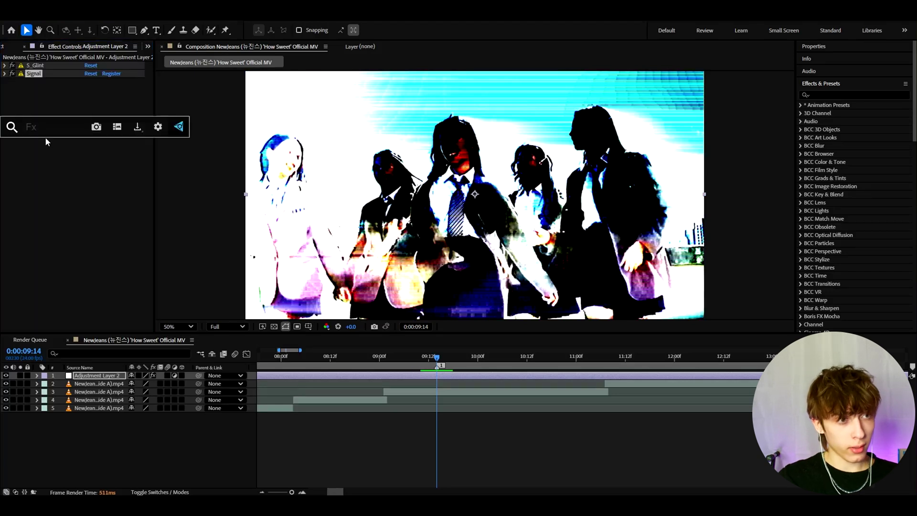
{"action": "type", "text": "uni."}
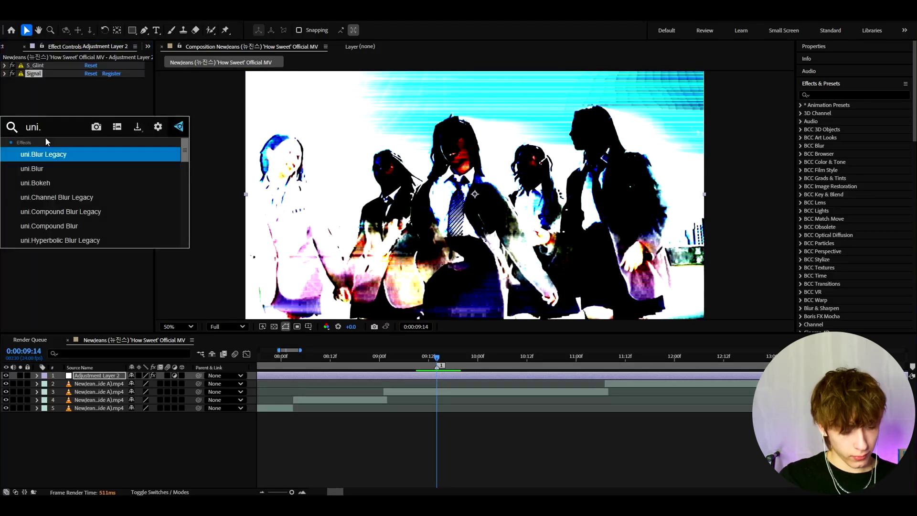
{"action": "type", "text": "vhs"}
{"action": "key", "text": "Return"}
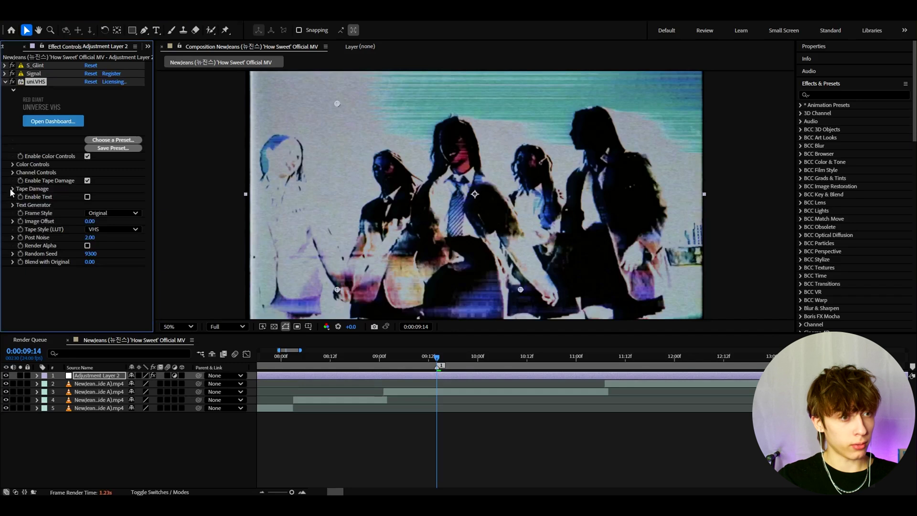
{"action": "left_click", "coordinate": [13, 189]}
{"action": "left_click", "coordinate": [90, 205]}
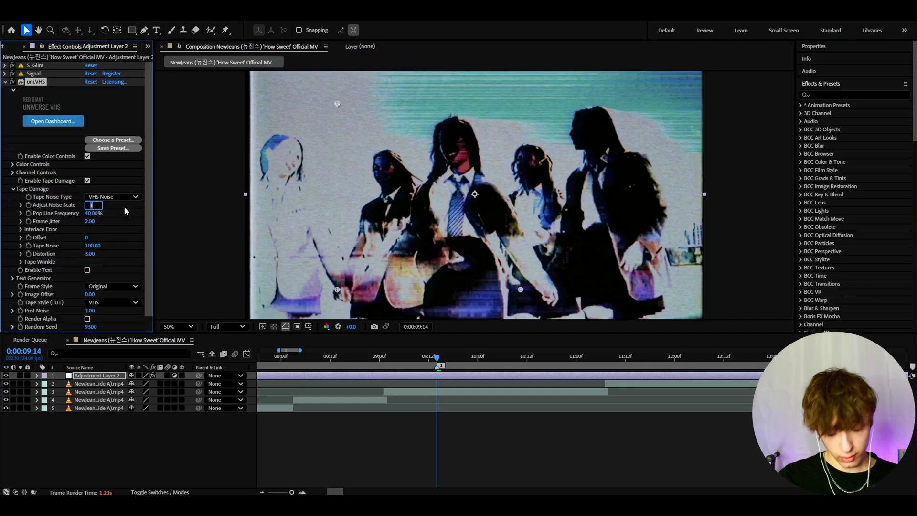
{"action": "type", "text": ".1"}
{"action": "left_click_drag", "start_coordinate": [90, 213], "coordinate": [21, 224]}
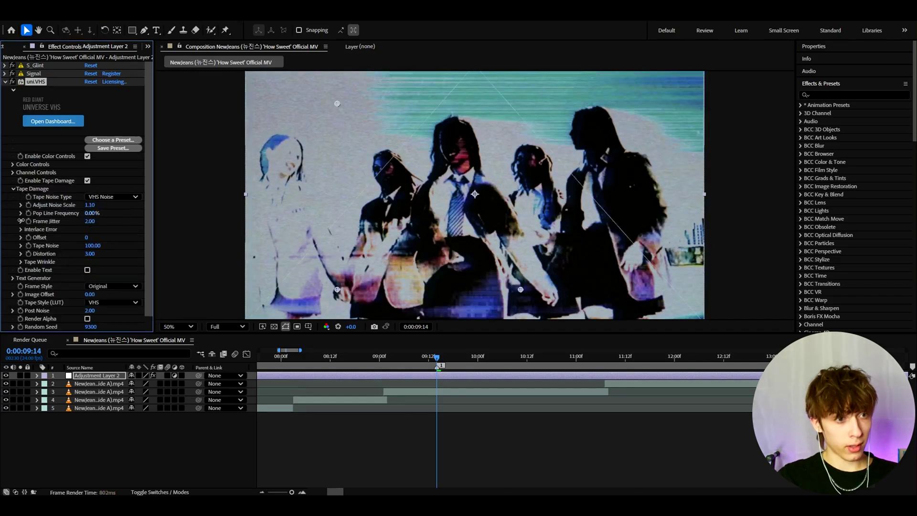
{"action": "left_click", "coordinate": [13, 189]}
Set uni.VHS Color Controls: Black Level 12, Saturation 68, Luminance Blur 19.8, Color Mix 52
{"action": "left_click", "coordinate": [13, 165]}
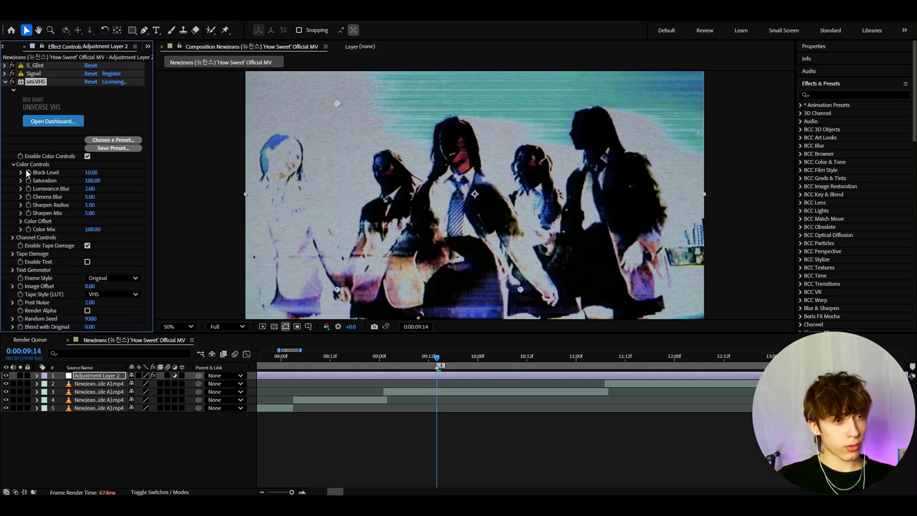
{"action": "left_click", "coordinate": [90, 172]}
{"action": "type", "text": "12"}
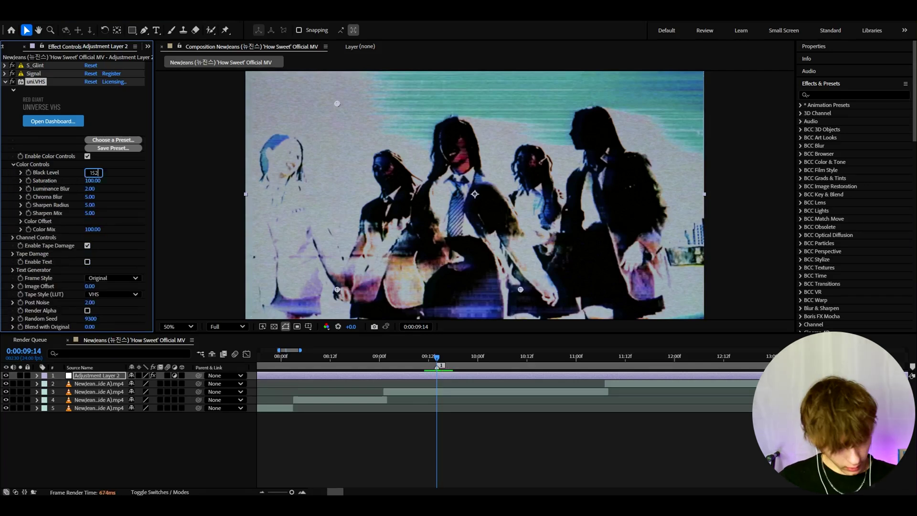
{"action": "left_click", "coordinate": [94, 180]}
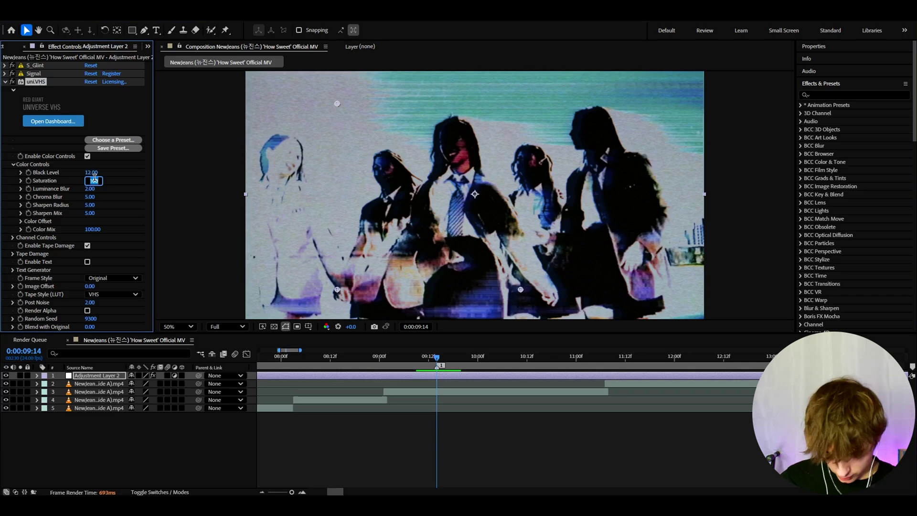
{"action": "type", "text": "68"}
{"action": "left_click", "coordinate": [91, 188]}
{"action": "type", "text": "1"}
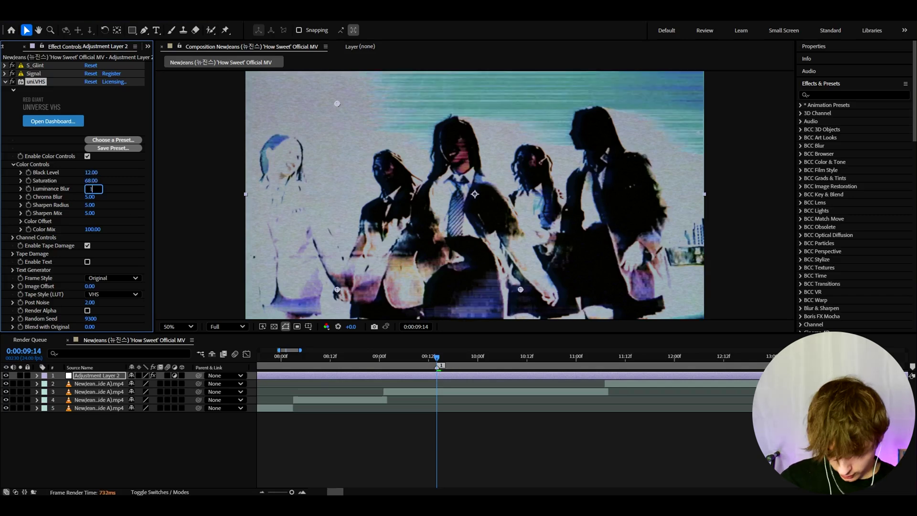
{"action": "type", "text": "9.8"}
{"action": "left_click", "coordinate": [93, 229]}
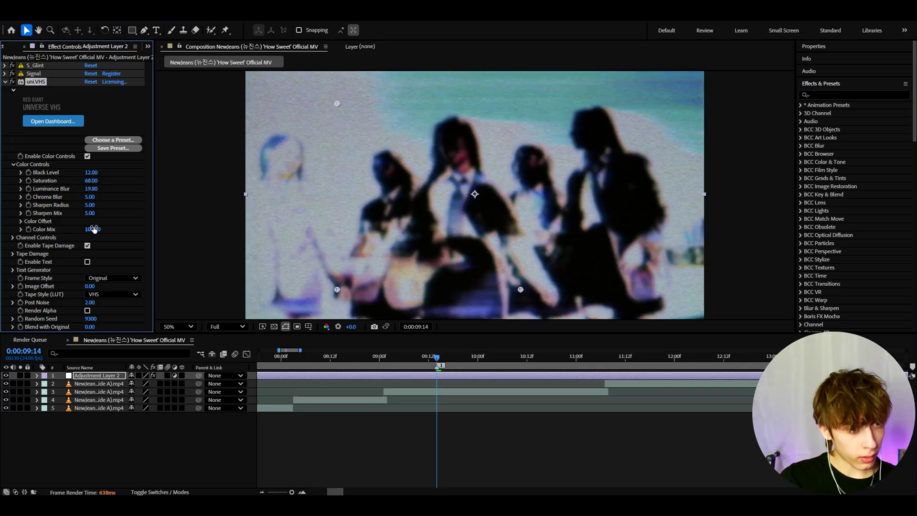
{"action": "type", "text": "52"}
{"action": "key", "text": "Return"}
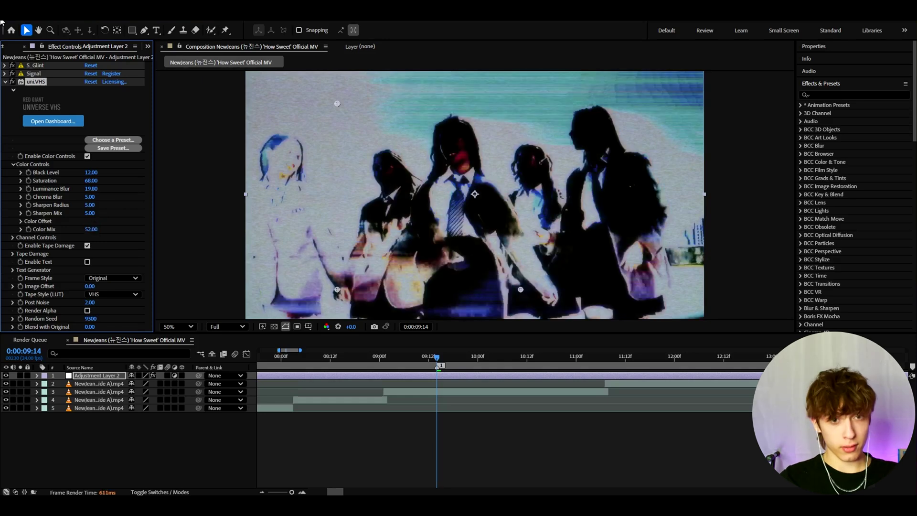
{"action": "left_click", "coordinate": [5, 82]}
Add Grain in Final Output view and set its Intensity to 3.3
{"action": "key", "text": "ctrl+space"}
{"action": "type", "text": "a"}
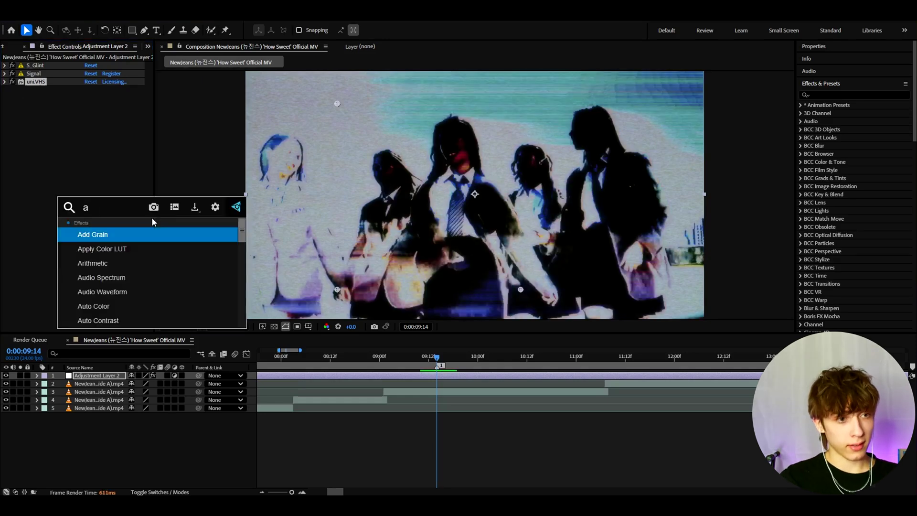
{"action": "type", "text": "dd gr"}
{"action": "left_click", "coordinate": [108, 233]}
{"action": "left_click", "coordinate": [103, 97]}
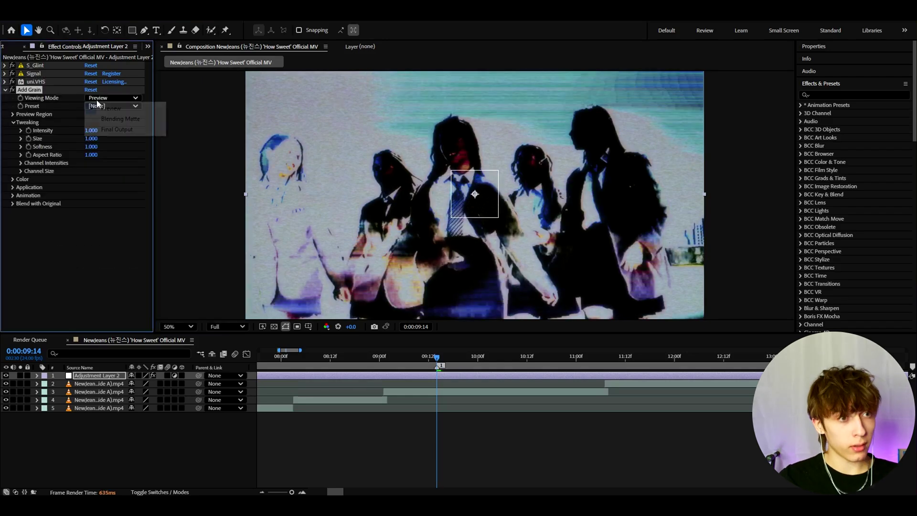
{"action": "left_click", "coordinate": [114, 129]}
{"action": "left_click", "coordinate": [92, 131]}
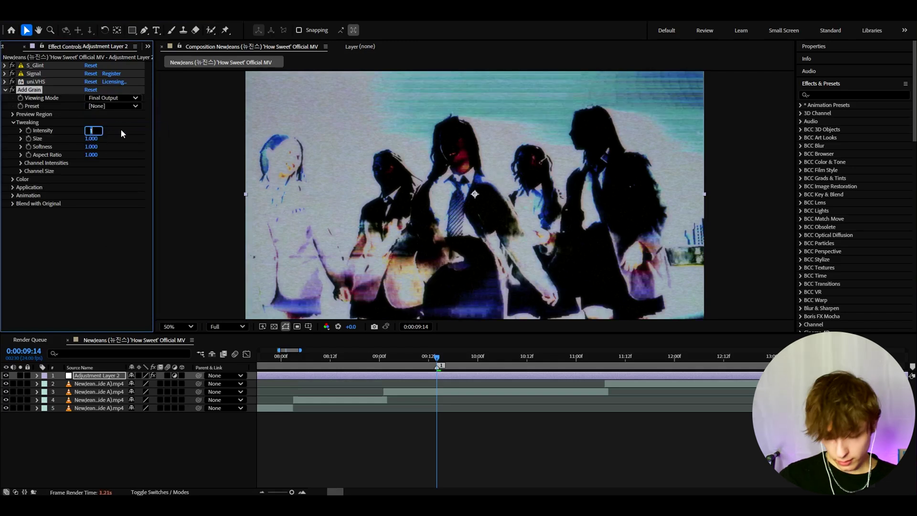
{"action": "type", "text": "3.3"}
{"action": "key", "text": "Return"}
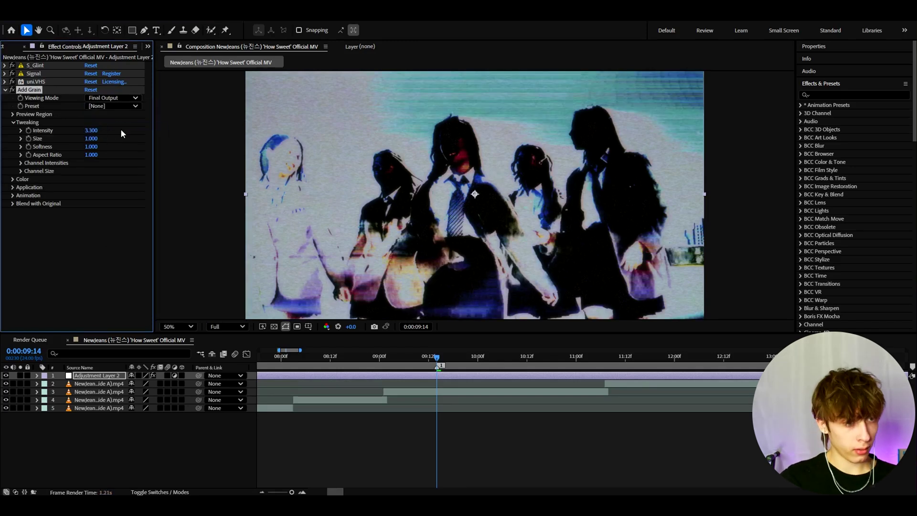
Apply S_Flicker with an Amplitude of 0.275
{"action": "key", "text": "ctrl+space"}
{"action": "type", "text": "s_flick"}
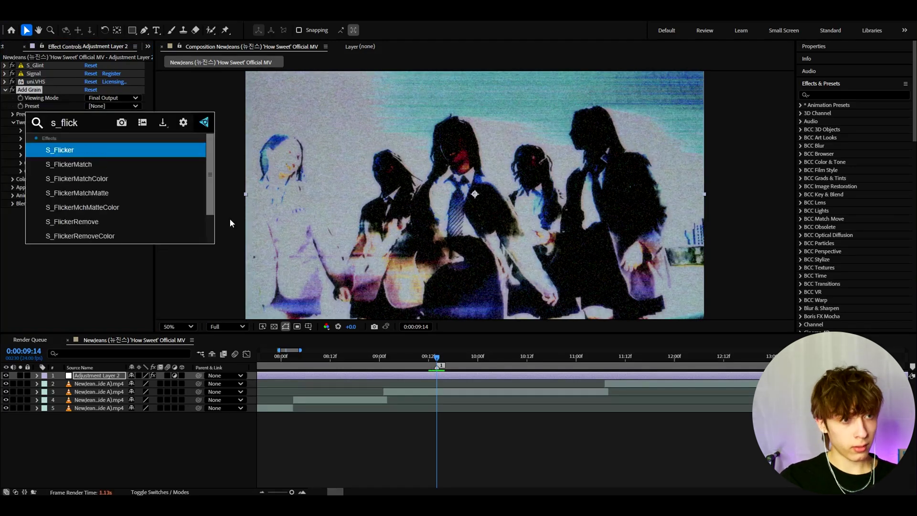
{"action": "key", "text": "Return"}
{"action": "left_click", "coordinate": [97, 206]}
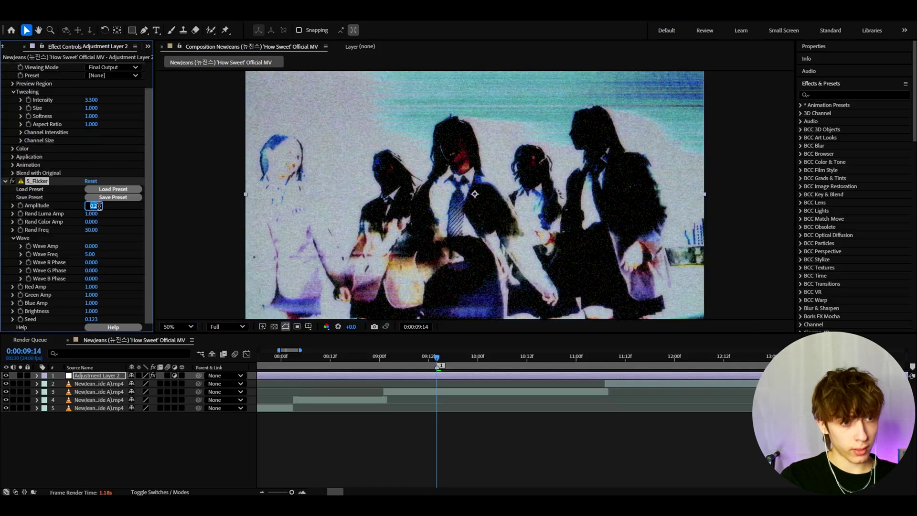
{"action": "type", "text": "0.2"}
{"action": "type", "text": "7"}
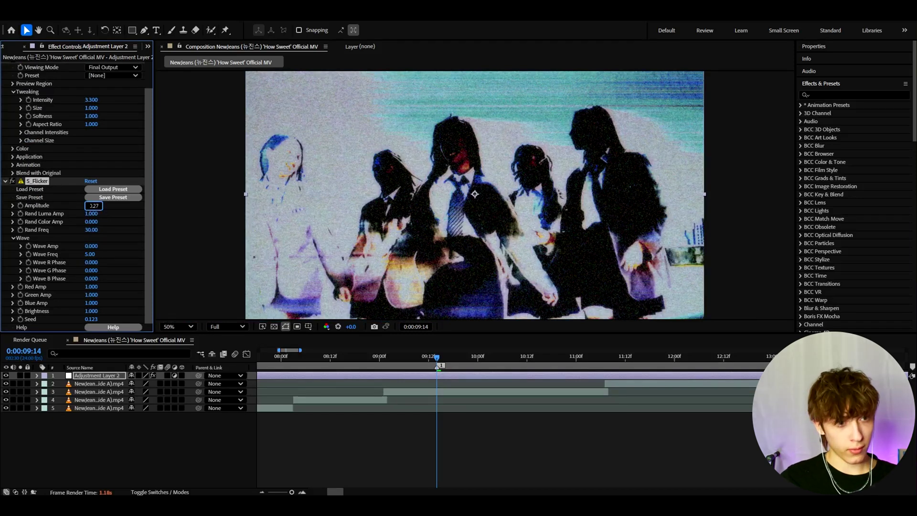
{"action": "type", "text": "50"}
{"action": "key", "text": "Return"}
Apply Tint and set its Map White To colour to magenta F600FF
{"action": "key", "text": "ctrl+space"}
{"action": "type", "text": "tin"}
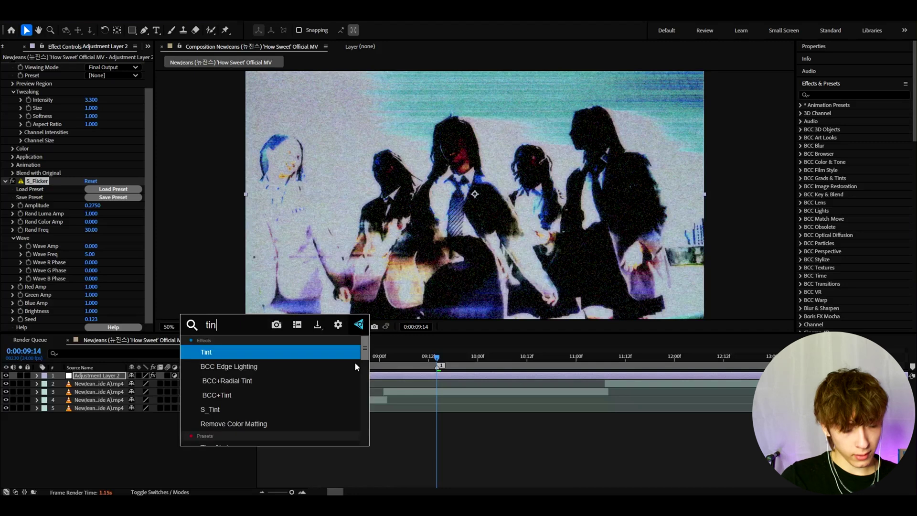
{"action": "key", "text": "Return"}
{"action": "left_click", "coordinate": [90, 311]}
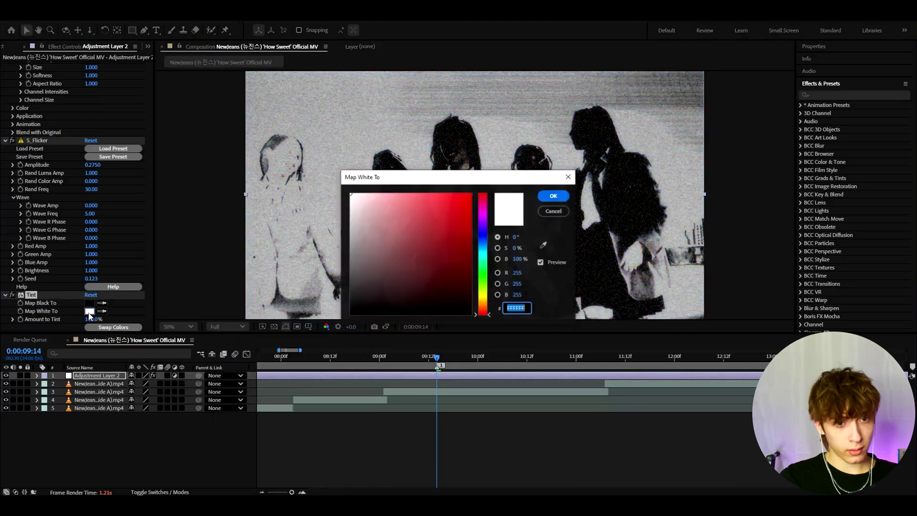
{"action": "left_click", "coordinate": [484, 214]}
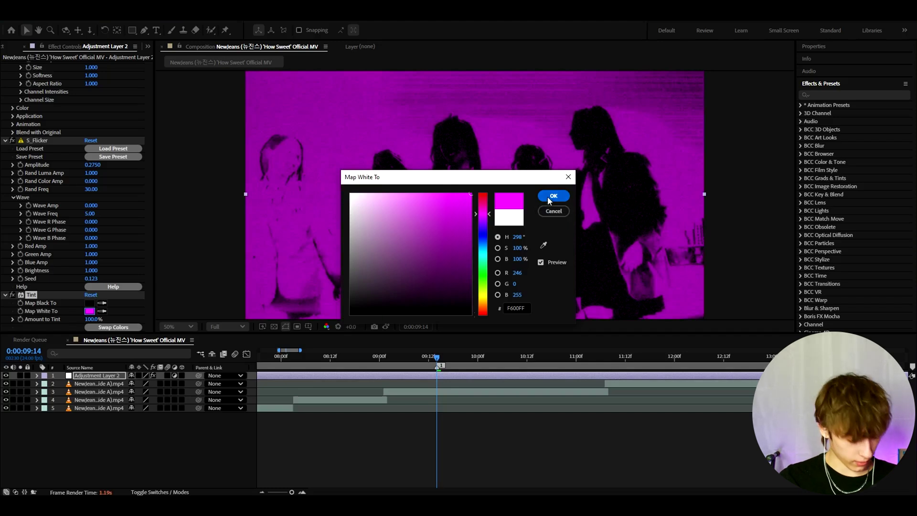
{"action": "left_click", "coordinate": [553, 196]}
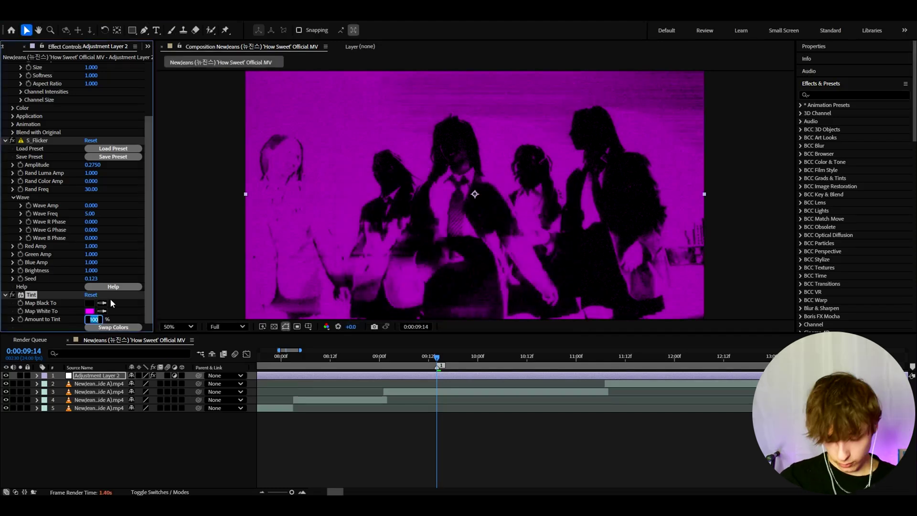
Set Tint's amount to 20%, then add Deep Glow with Exposure 0.07
{"action": "type", "text": "20"}
{"action": "key", "text": "Return"}
{"action": "key", "text": "ctrl+space"}
{"action": "type", "text": "de"}
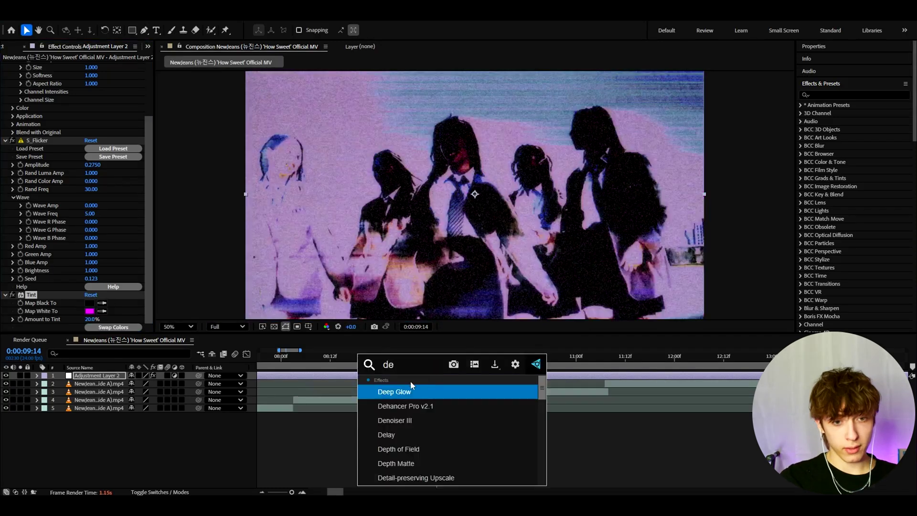
{"action": "left_click", "coordinate": [399, 390]}
{"action": "left_click", "coordinate": [93, 157]}
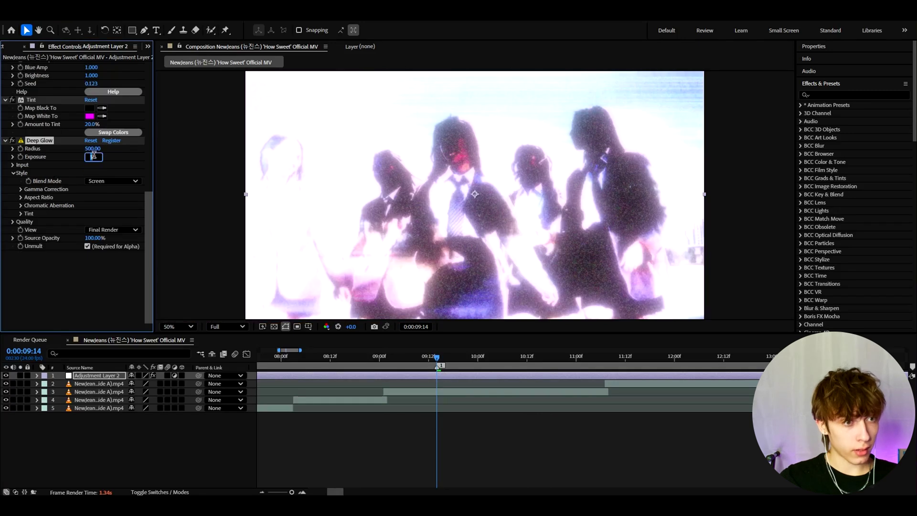
{"action": "type", "text": "0"}
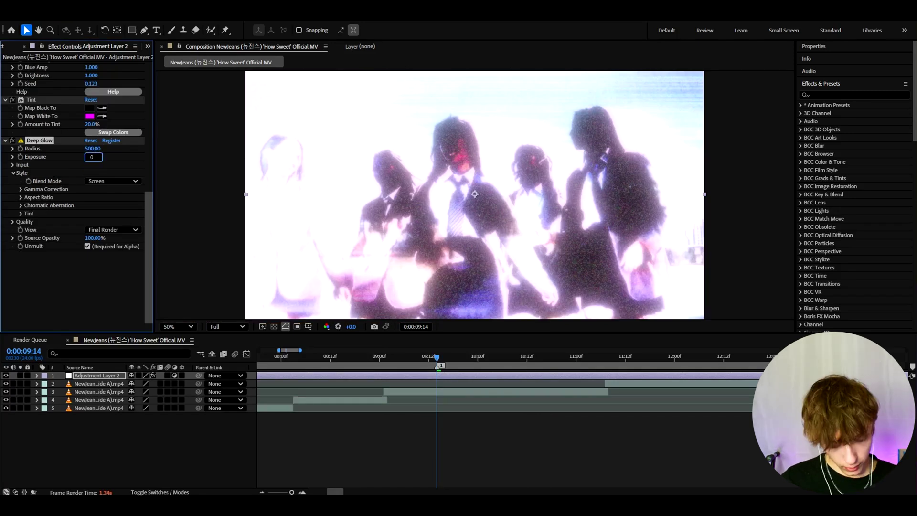
{"action": "type", "text": ".07"}
{"action": "key", "text": "Return"}
Set the Deep Glow Input Threshold to 60%
{"action": "left_click", "coordinate": [13, 165]}
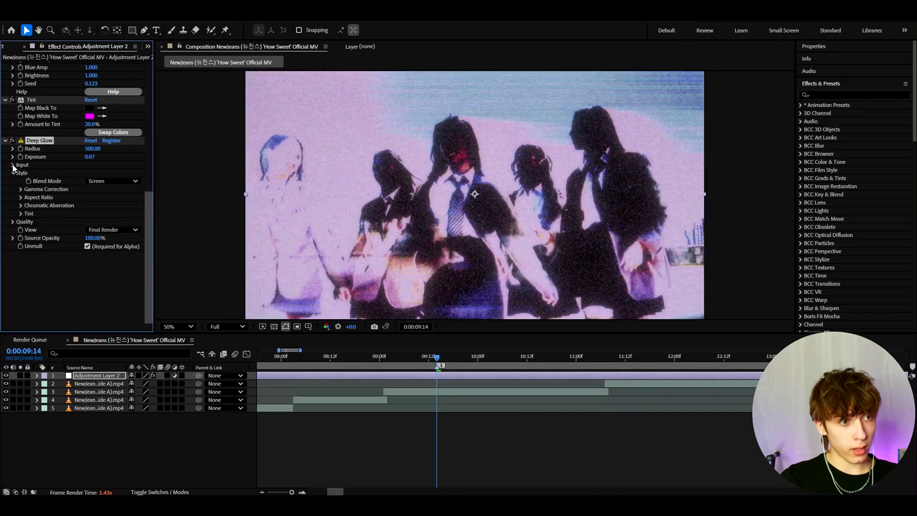
{"action": "left_click", "coordinate": [92, 173]}
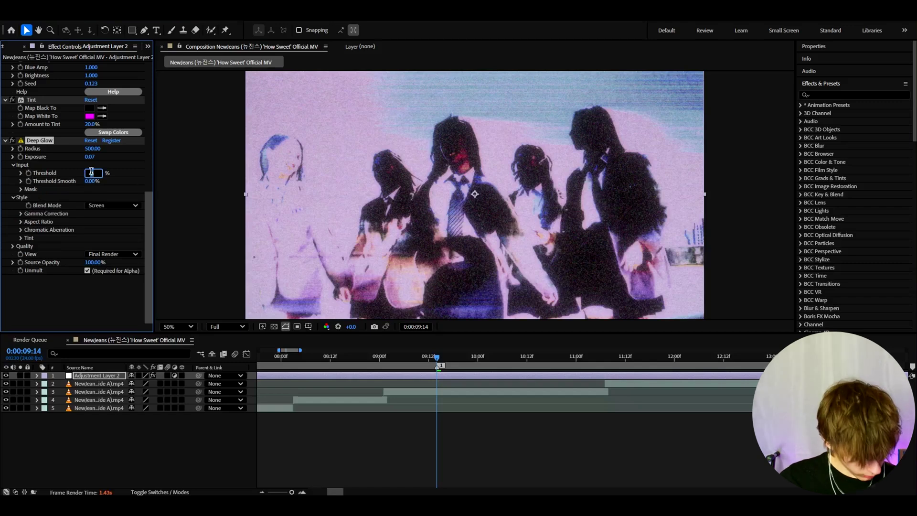
{"action": "type", "text": "60"}
{"action": "key", "text": "Return"}
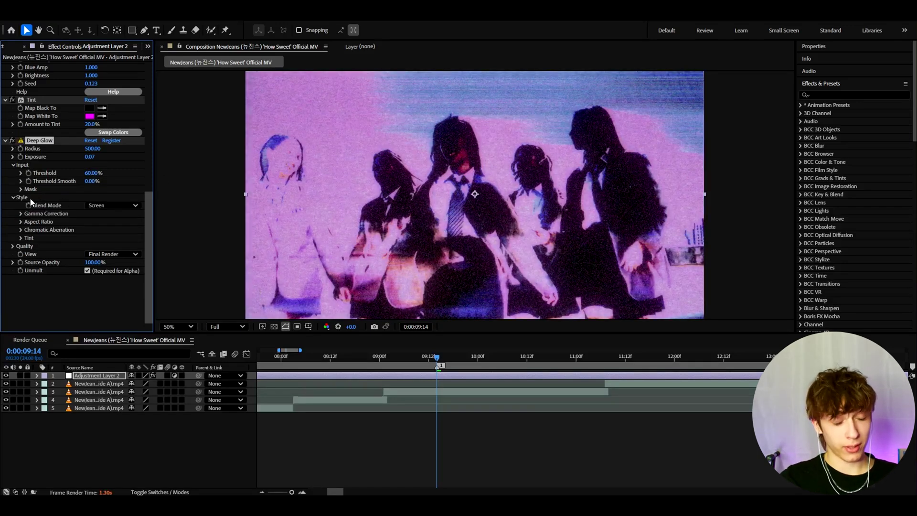
Apply S_Tint and give its Tint Lights the same magenta F600FF as Tint
{"action": "key", "text": "ctrl+space"}
{"action": "type", "text": "s_ti"}
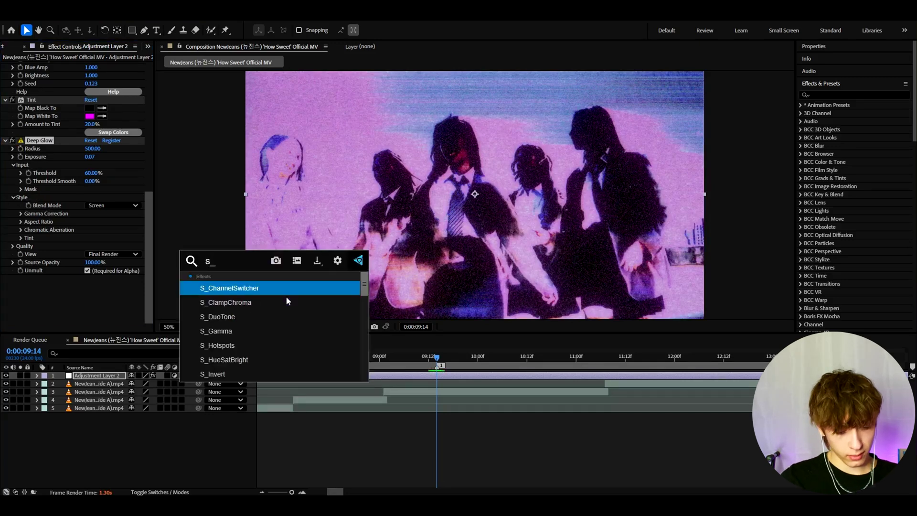
{"action": "left_click", "coordinate": [287, 300]}
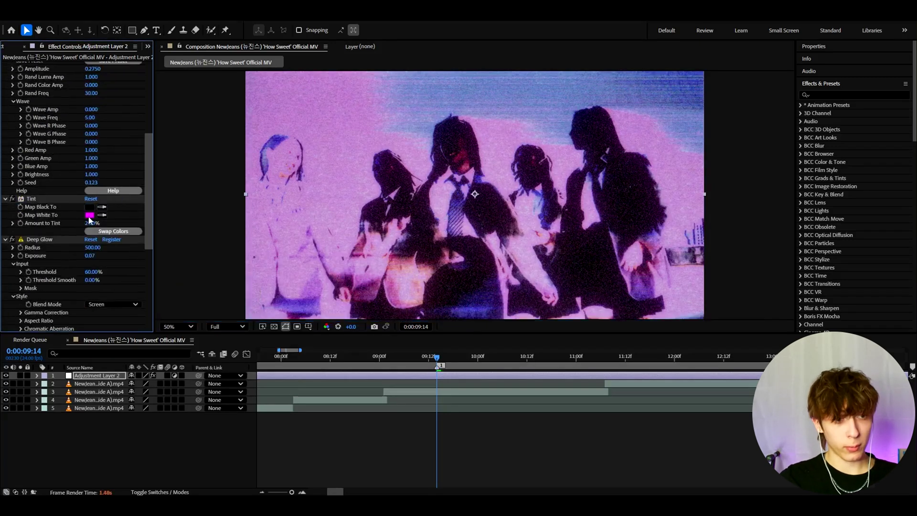
{"action": "left_click", "coordinate": [90, 215]}
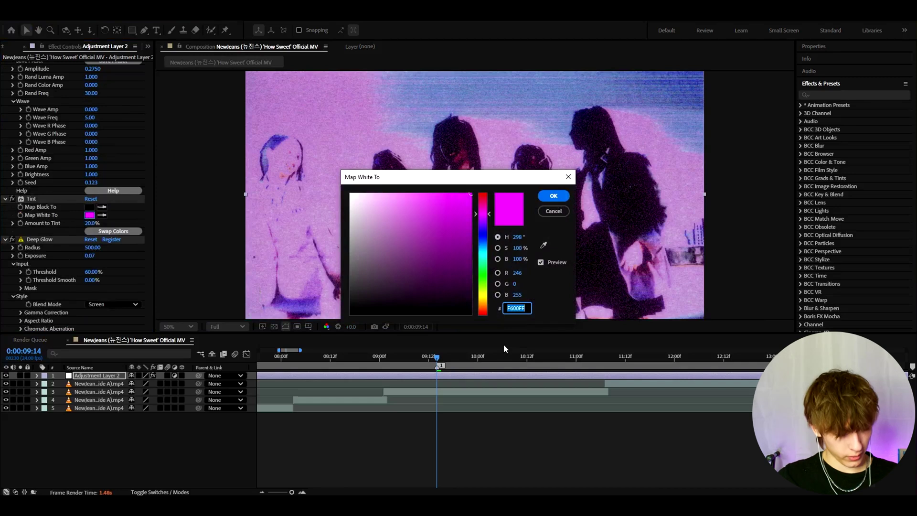
{"action": "key", "text": "Return"}
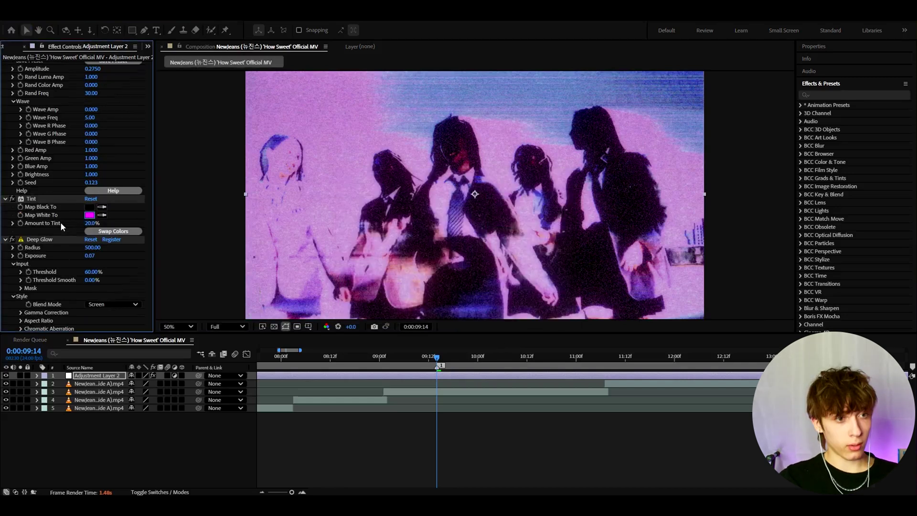
{"action": "scroll", "coordinate": [65, 239], "scroll_direction": "down", "scroll_amount": 5}
{"action": "left_click", "coordinate": [90, 262]}
{"action": "type", "text": "F600FF"}
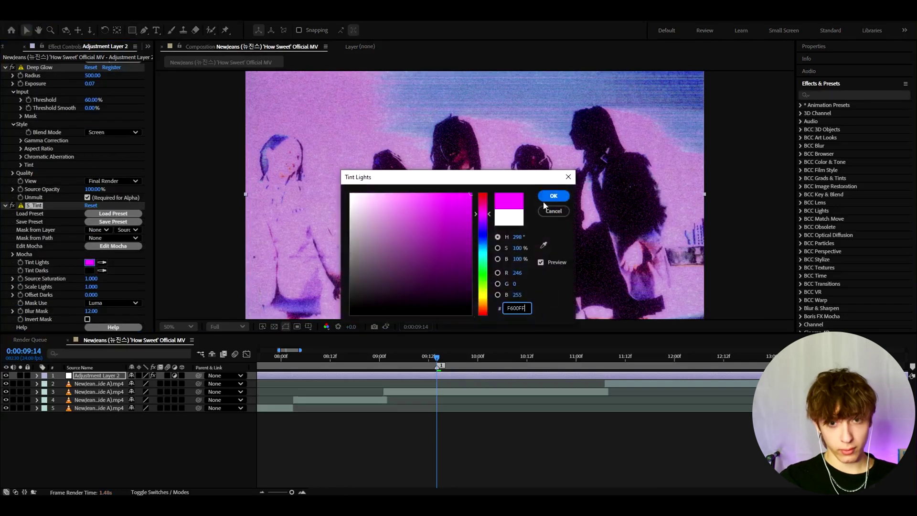
{"action": "key", "text": "Return"}
{"action": "left_click", "coordinate": [20, 207]}
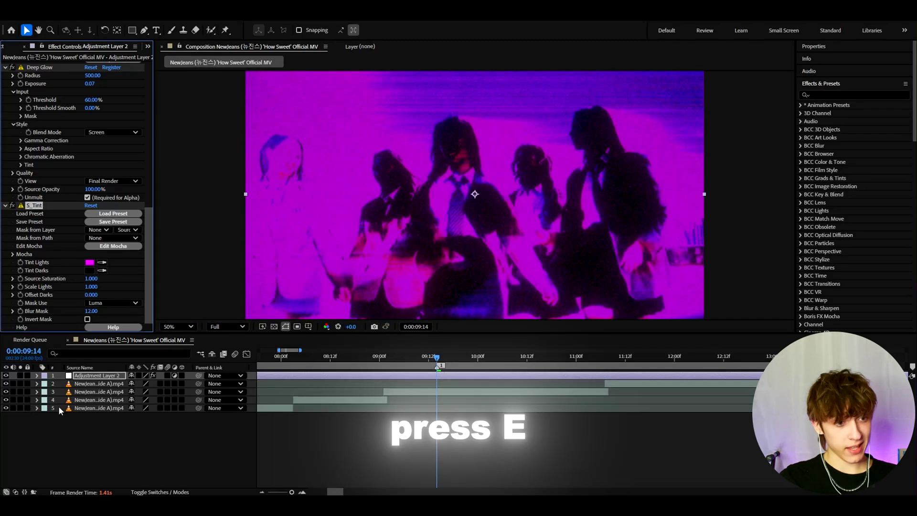
Set S_Tint's Effect Opacity to 25% in its compositing options
{"action": "key", "text": "e"}
{"action": "scroll", "coordinate": [67, 434], "scroll_direction": "down", "scroll_amount": 4}
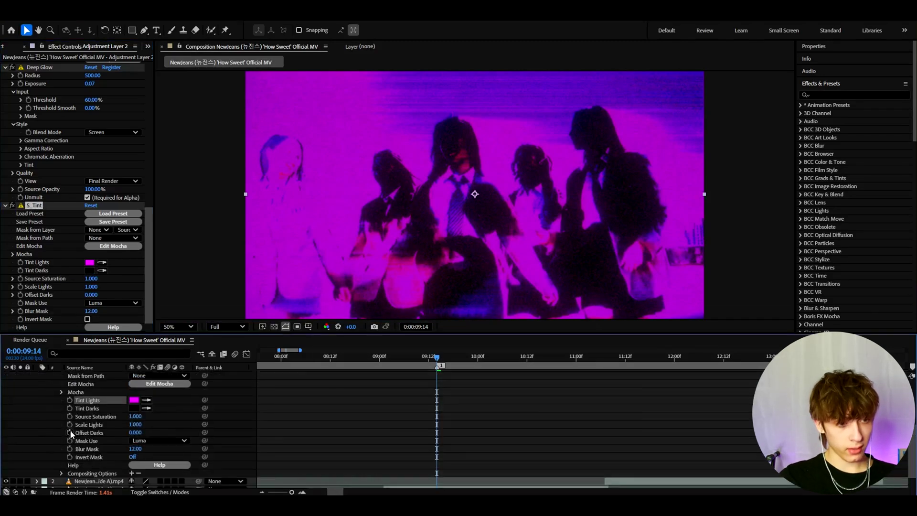
{"action": "left_click", "coordinate": [61, 473]}
{"action": "left_click", "coordinate": [137, 481]}
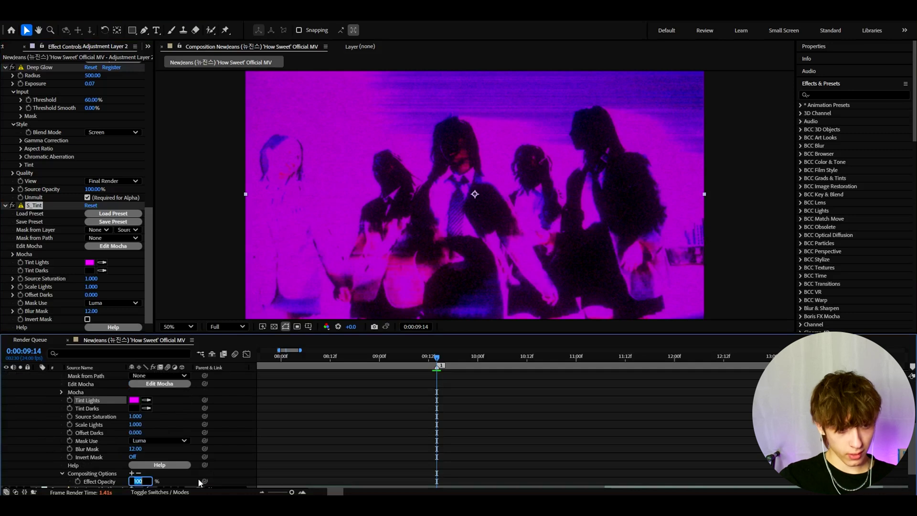
{"action": "type", "text": "25"}
{"action": "key", "text": "Return"}
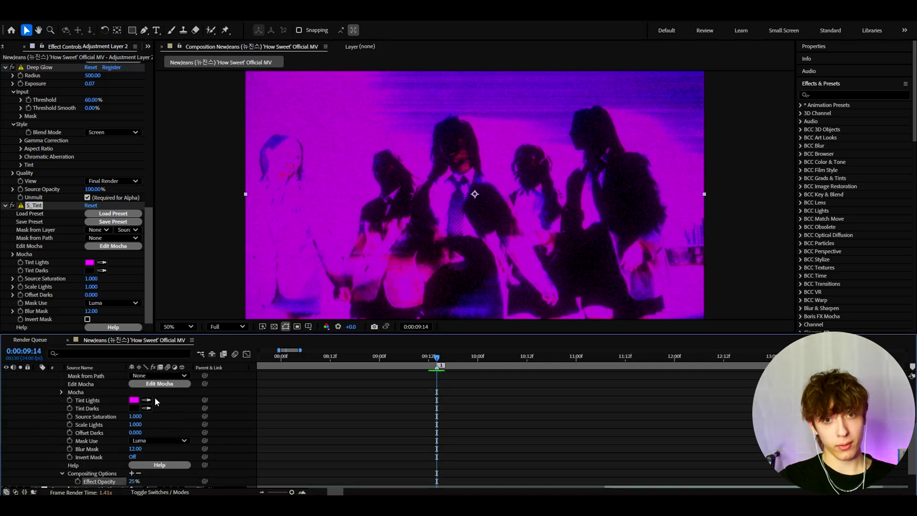
{"action": "scroll", "coordinate": [53, 411], "scroll_direction": "up", "scroll_amount": 5}
Add an Exposure effect set to 0.70
{"action": "key", "text": "ctrl+space"}
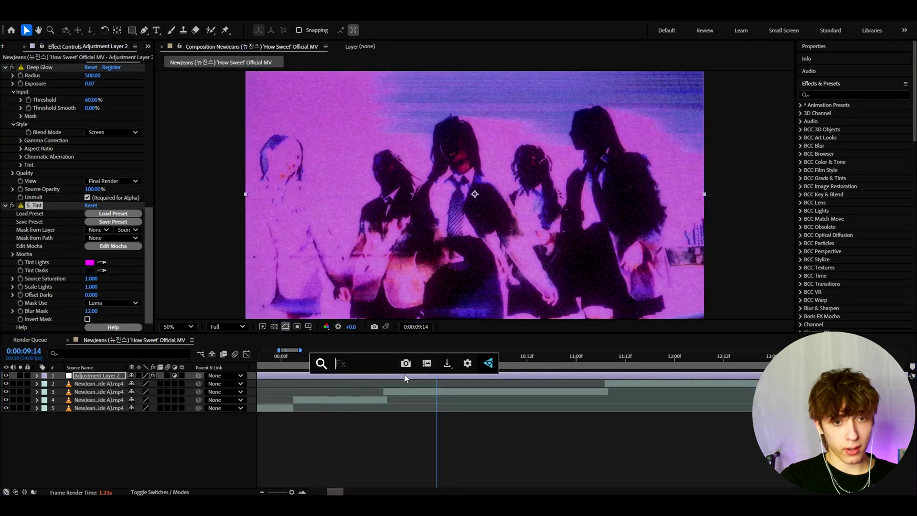
{"action": "type", "text": "ex"}
{"action": "left_click", "coordinate": [391, 383]}
{"action": "left_click", "coordinate": [89, 279]}
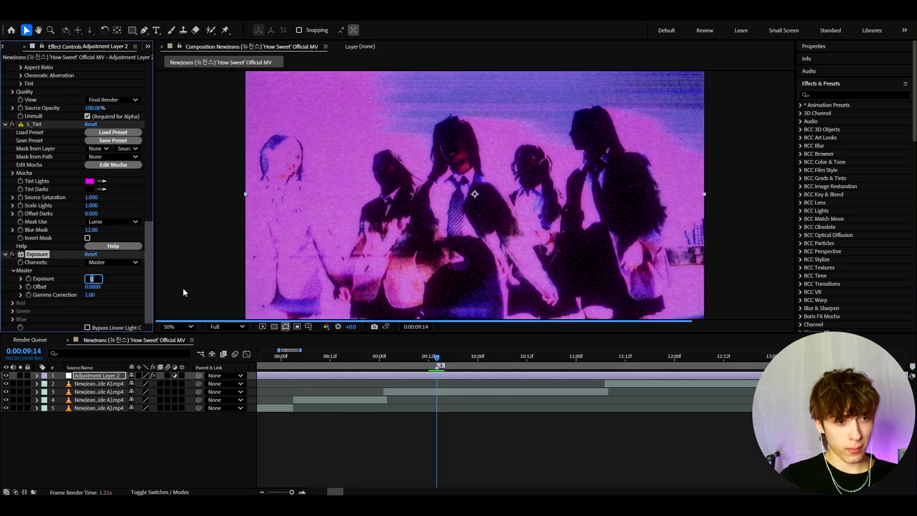
{"action": "type", "text": ".7"}
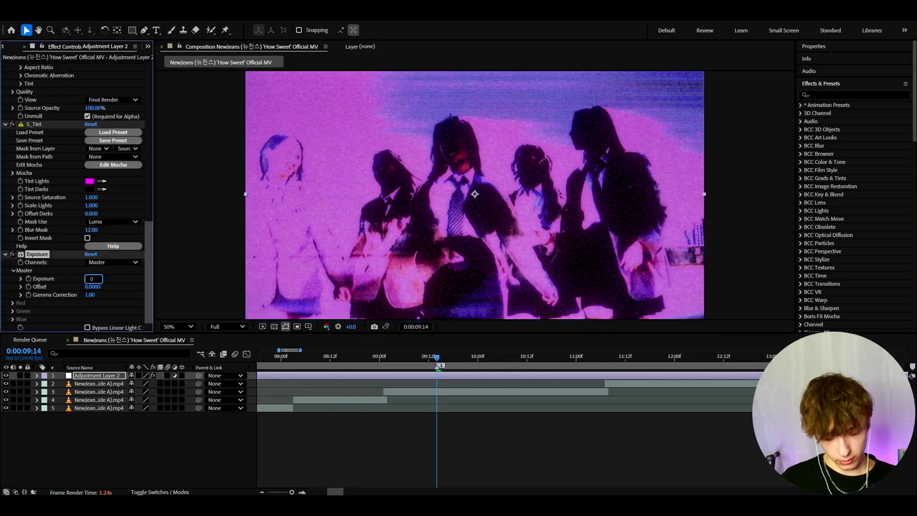
{"action": "key", "text": "Return"}
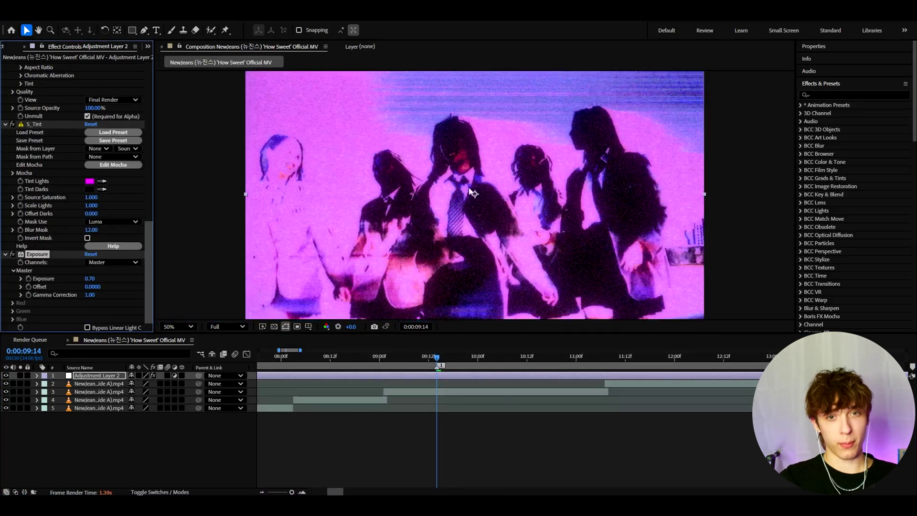
Apply Curves and bend the RGB curve into a gentle S with two points
{"action": "key", "text": "ctrl+space"}
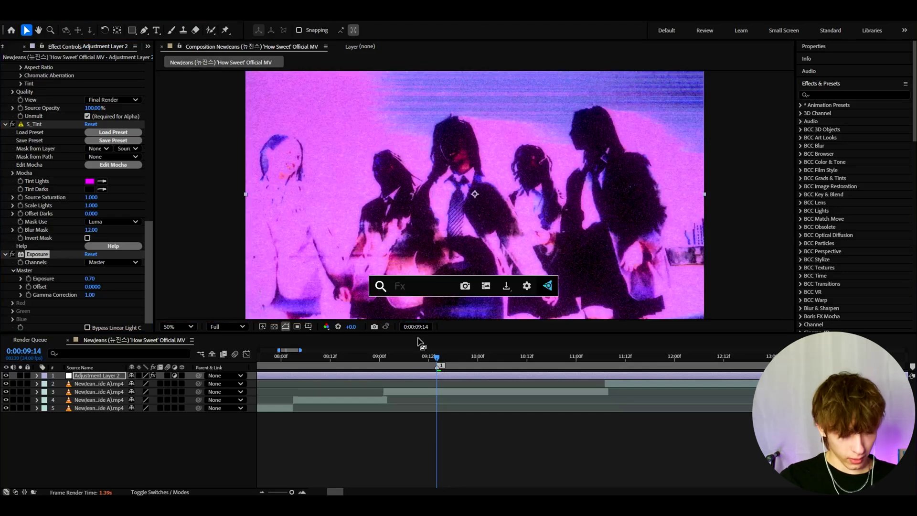
{"action": "type", "text": "curve"}
{"action": "key", "text": "Return"}
{"action": "left_click", "coordinate": [109, 211]}
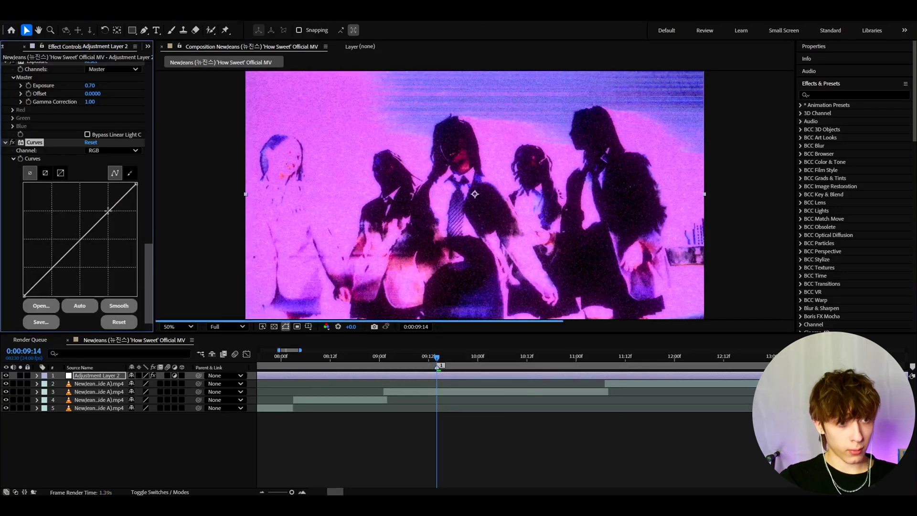
{"action": "left_click", "coordinate": [50, 271]}
{"action": "left_click_drag", "start_coordinate": [50, 272], "coordinate": [51, 273]}
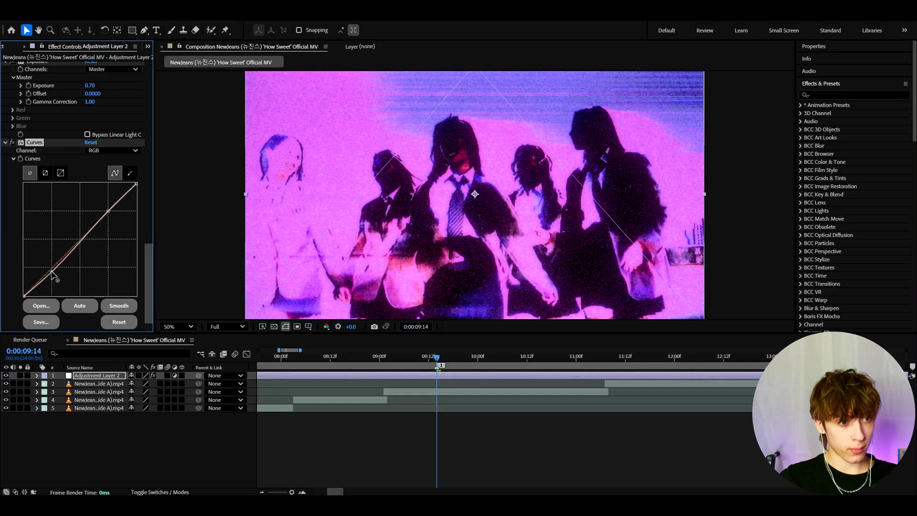
{"action": "left_click_drag", "start_coordinate": [108, 211], "coordinate": [108, 209]}
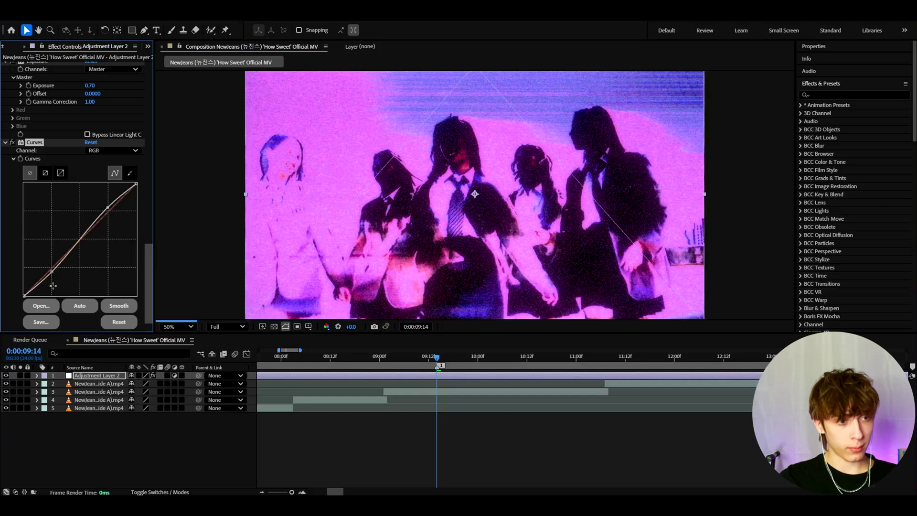
{"action": "left_click", "coordinate": [458, 357]}
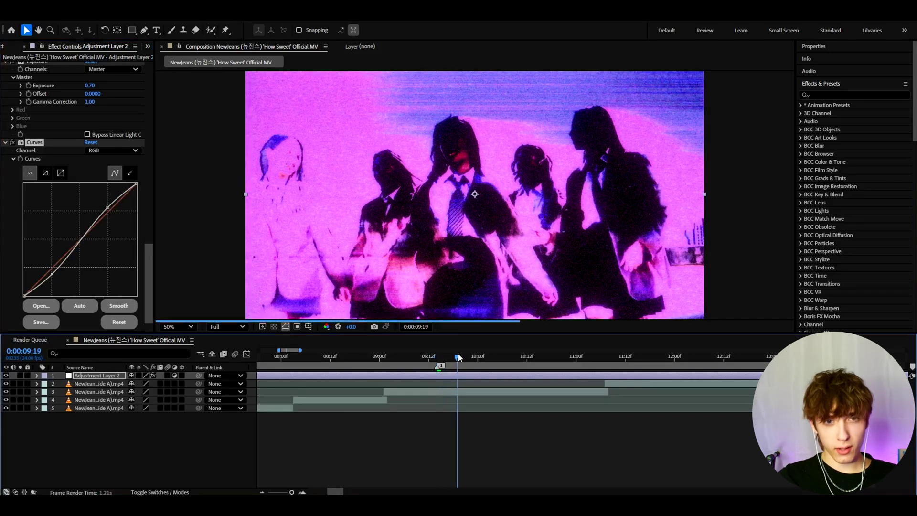
{"action": "key", "text": "Page_Down"}
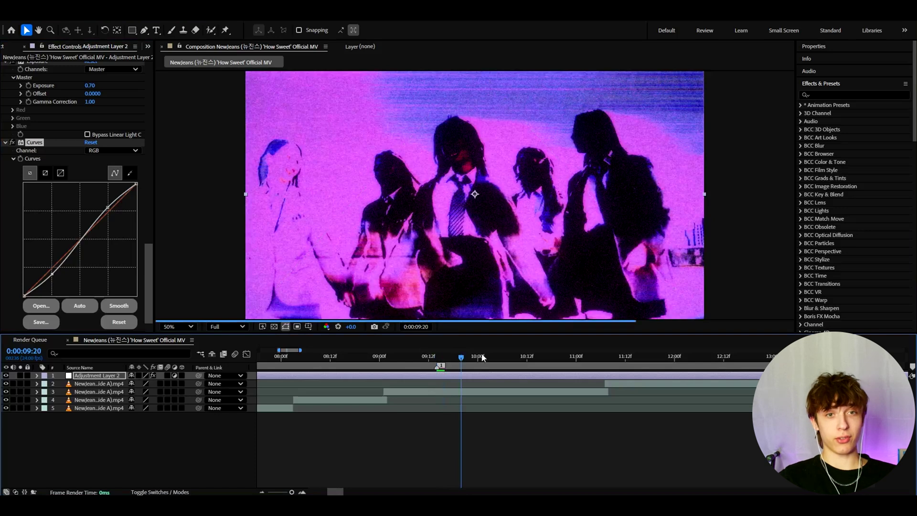
{"action": "left_click", "coordinate": [737, 359]}
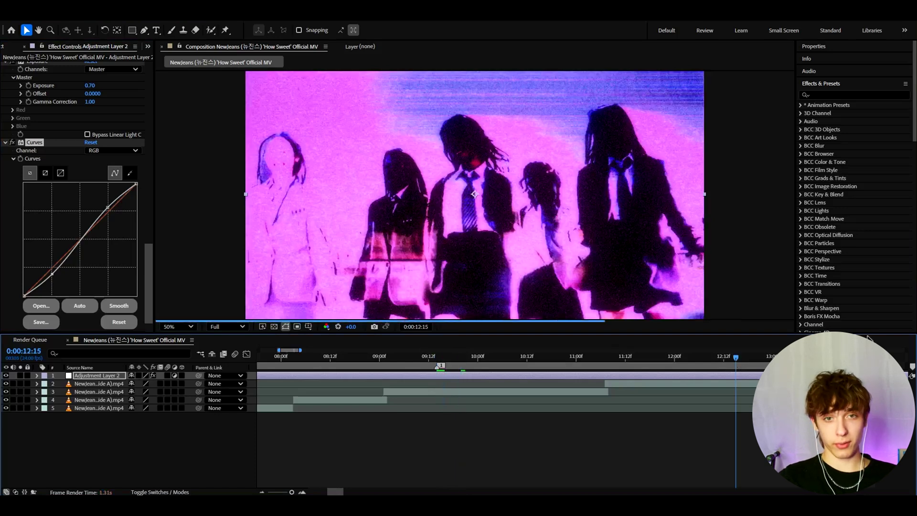
{"action": "left_click", "coordinate": [6, 375]}
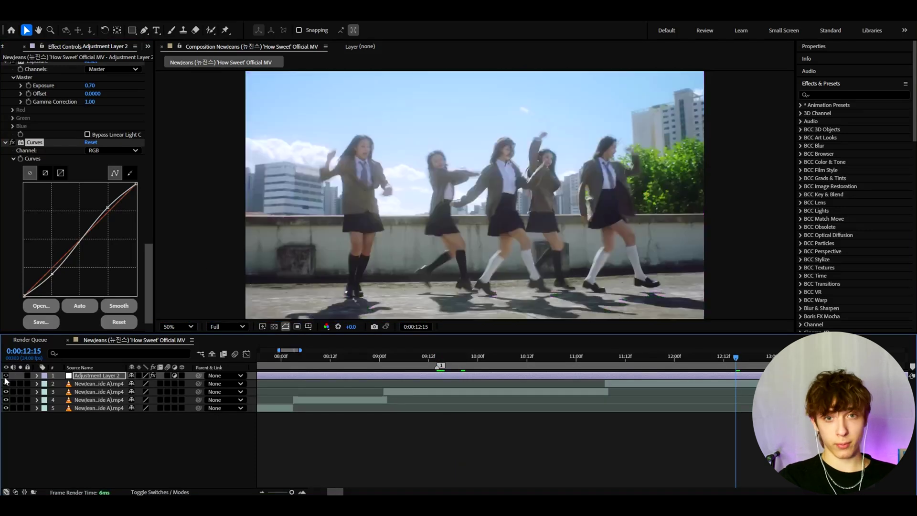
{"action": "left_click", "coordinate": [6, 375]}
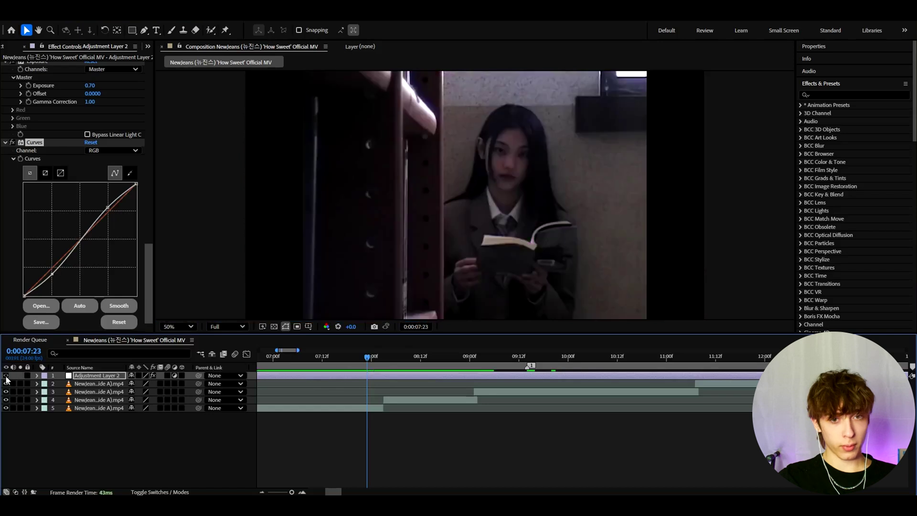
{"action": "left_click", "coordinate": [6, 376]}
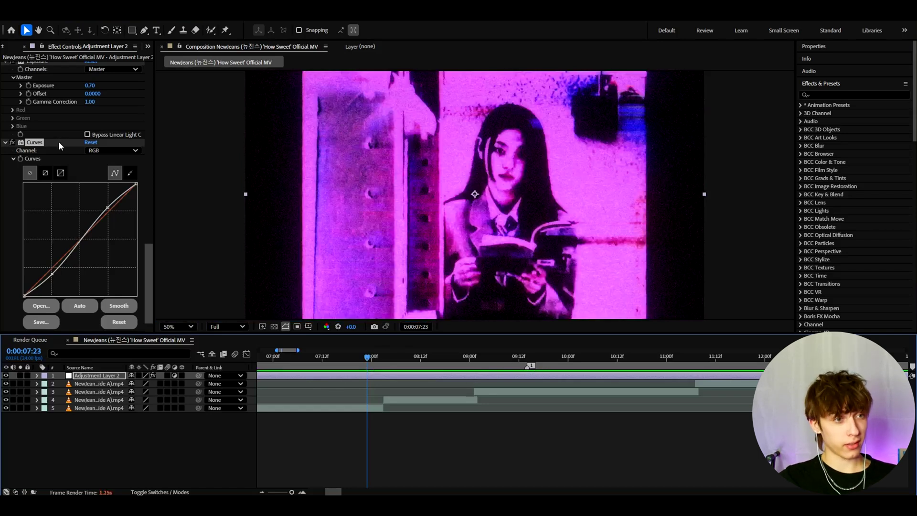
Save all stacked effects as an animation preset over the existing Y2K Grunge file
{"action": "scroll", "coordinate": [58, 142], "scroll_direction": "up", "scroll_amount": 15}
{"action": "left_click", "coordinate": [42, 68]}
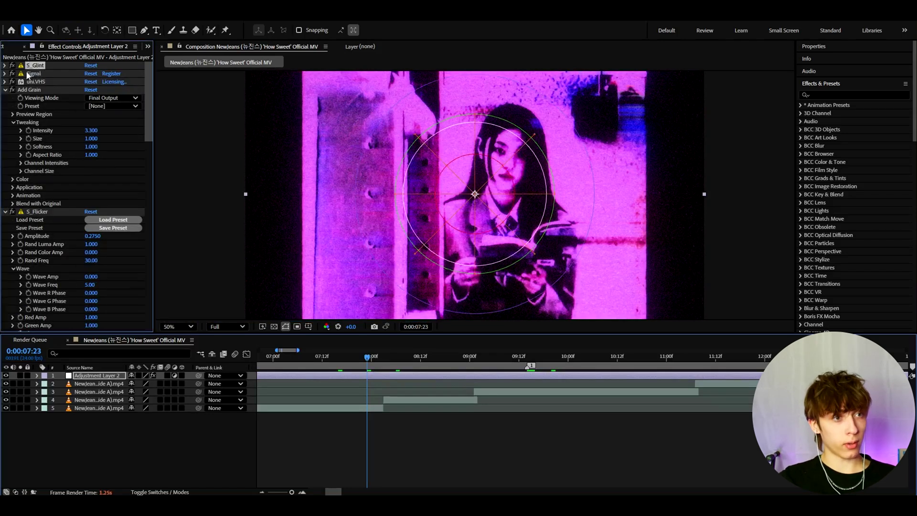
{"action": "key", "text": "ctrl+a"}
{"action": "left_click", "coordinate": [119, 14]}
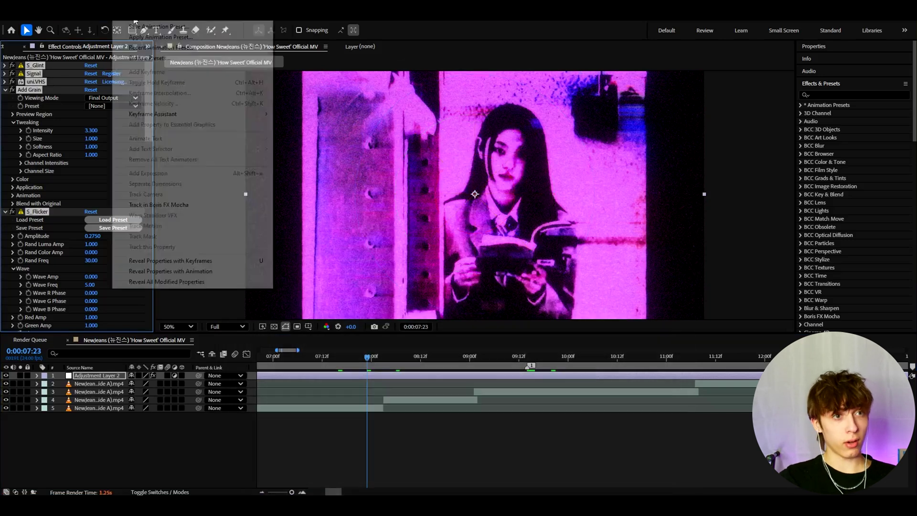
{"action": "left_click", "coordinate": [143, 28]}
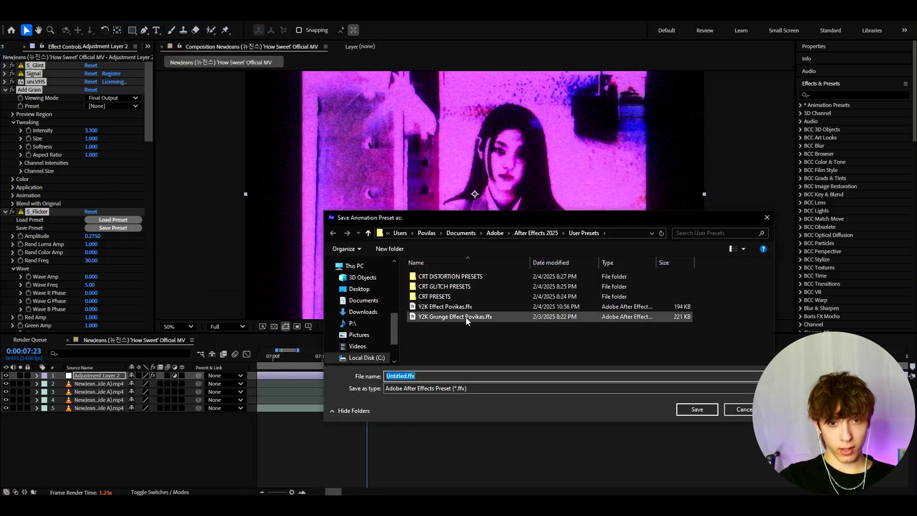
{"action": "left_click", "coordinate": [494, 317]}
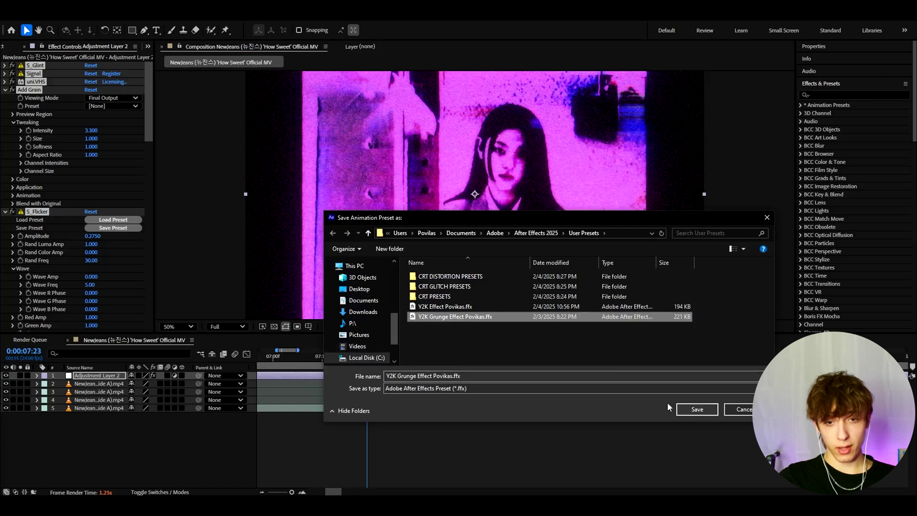
{"action": "left_click", "coordinate": [767, 217]}
Find and select the saved Y2K Grunge preset in Effects & Presets
{"action": "left_click", "coordinate": [822, 95]}
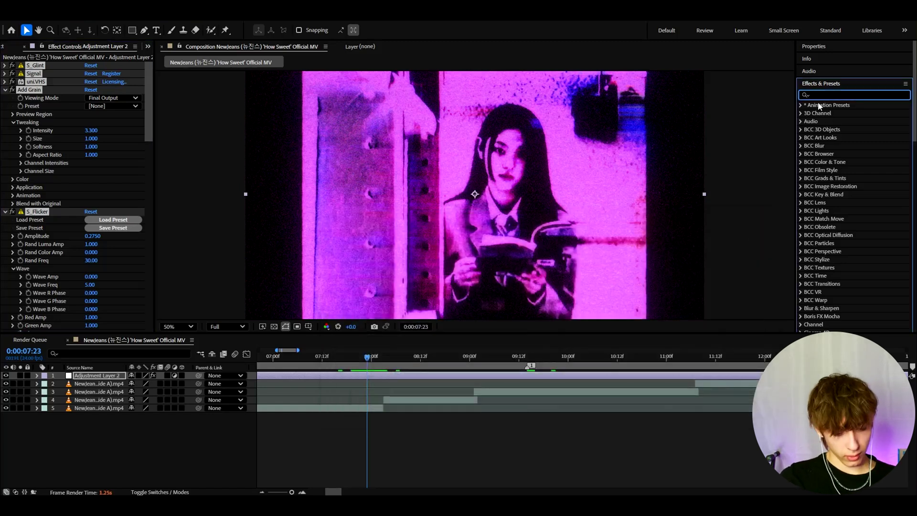
{"action": "type", "text": "y2k gr"}
{"action": "left_click", "coordinate": [859, 122]}
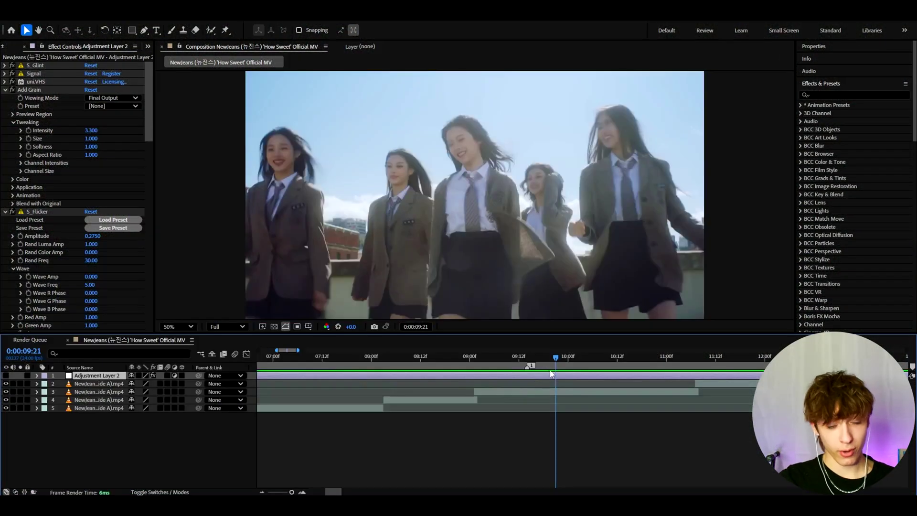
Add a new adjustment layer and search Effects & Presets for 'y2k'
{"action": "key", "text": "ctrl+alt+y"}
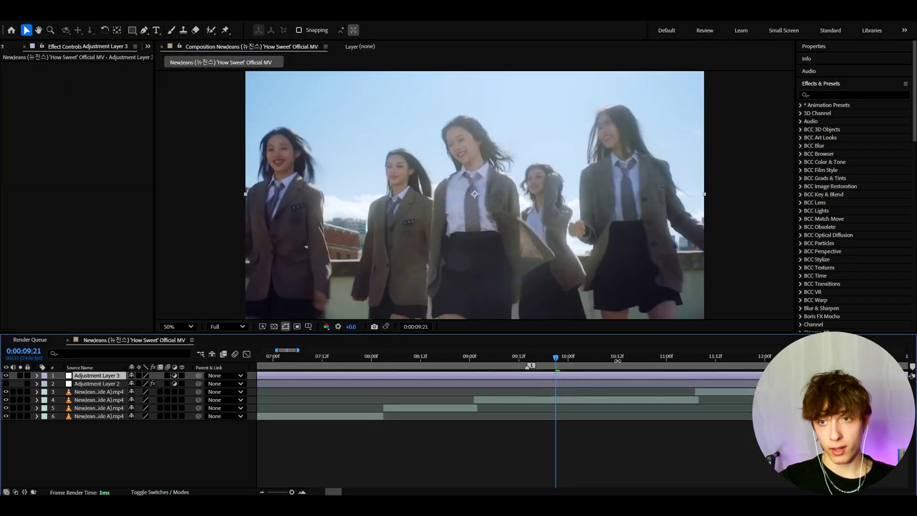
{"action": "left_click", "coordinate": [837, 95]}
{"action": "type", "text": "y2k"}
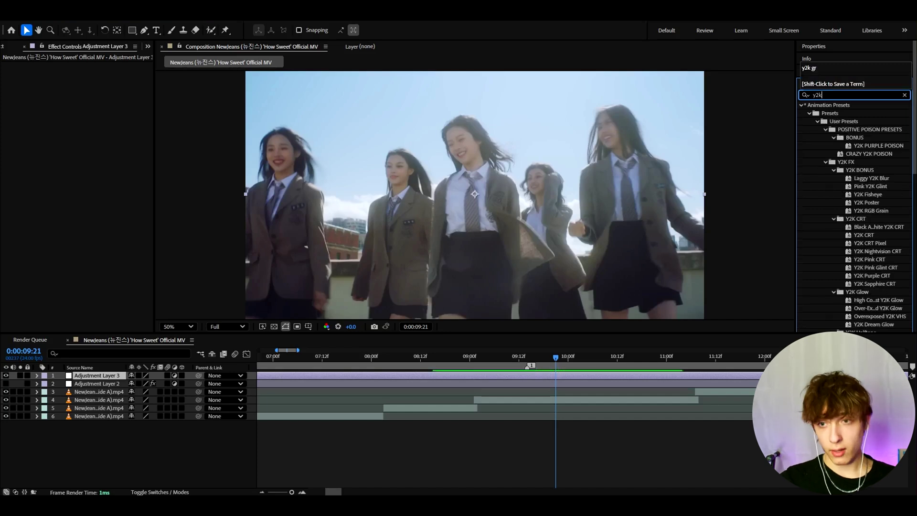
{"action": "scroll", "coordinate": [873, 150], "scroll_direction": "down", "scroll_amount": 2}
{"action": "scroll", "coordinate": [873, 150], "scroll_direction": "down", "scroll_amount": 3}
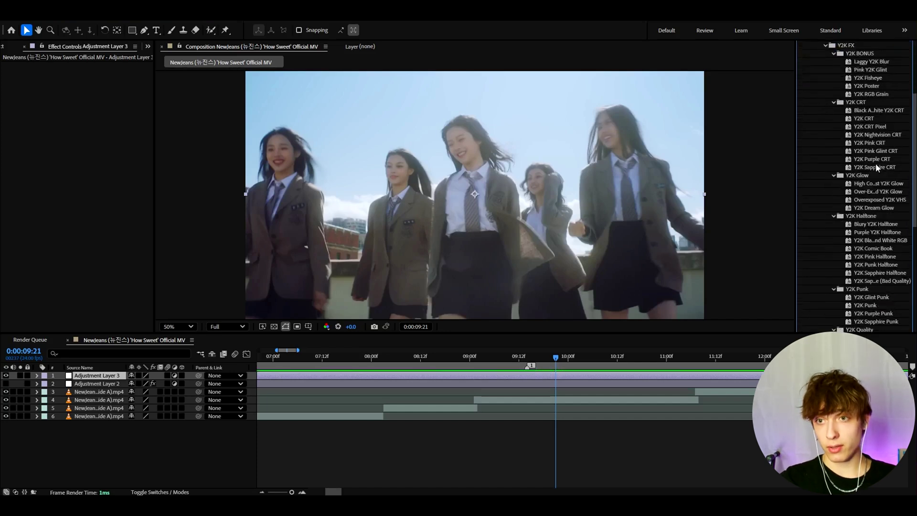
{"action": "scroll", "coordinate": [872, 167], "scroll_direction": "up", "scroll_amount": 1}
Apply Pink Y2K Glint, preview it on the reading shot, then undo it
{"action": "double_click", "coordinate": [871, 99]}
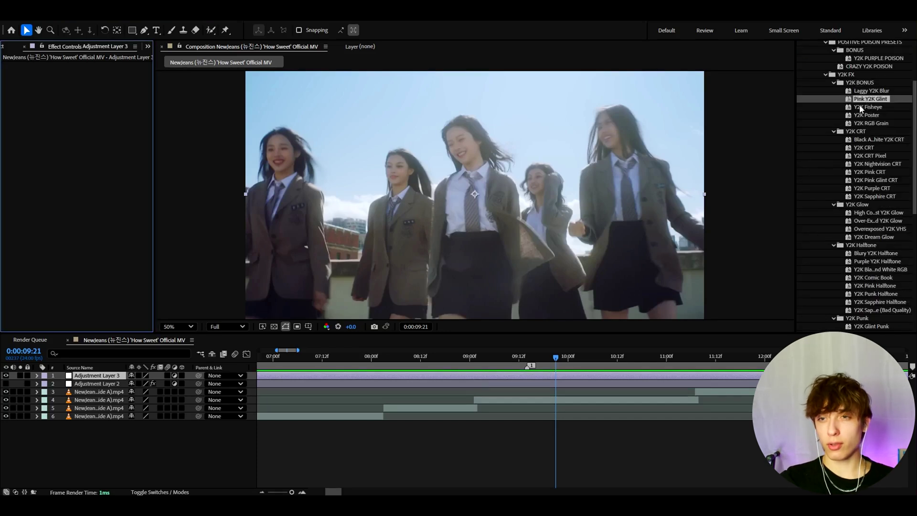
{"action": "scroll", "coordinate": [867, 175], "scroll_direction": "down", "scroll_amount": 1}
{"action": "scroll", "coordinate": [869, 201], "scroll_direction": "up", "scroll_amount": 1}
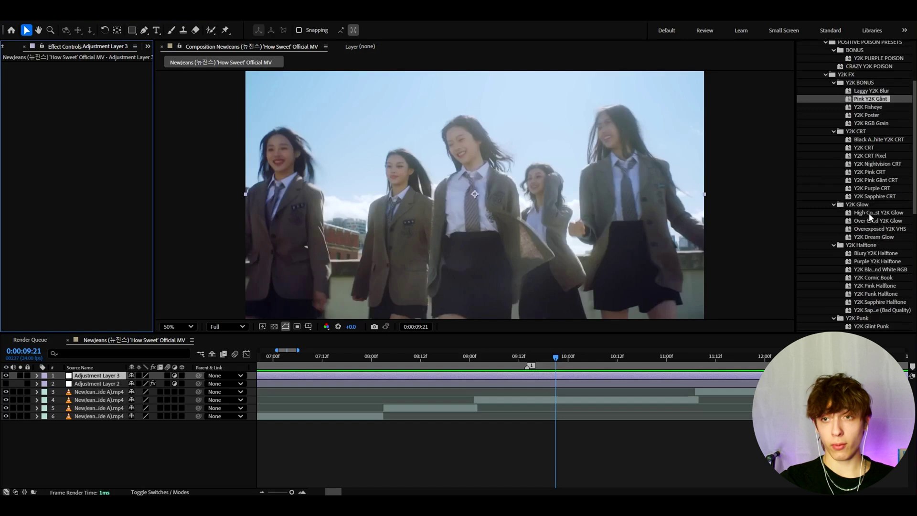
{"action": "double_click", "coordinate": [875, 100]}
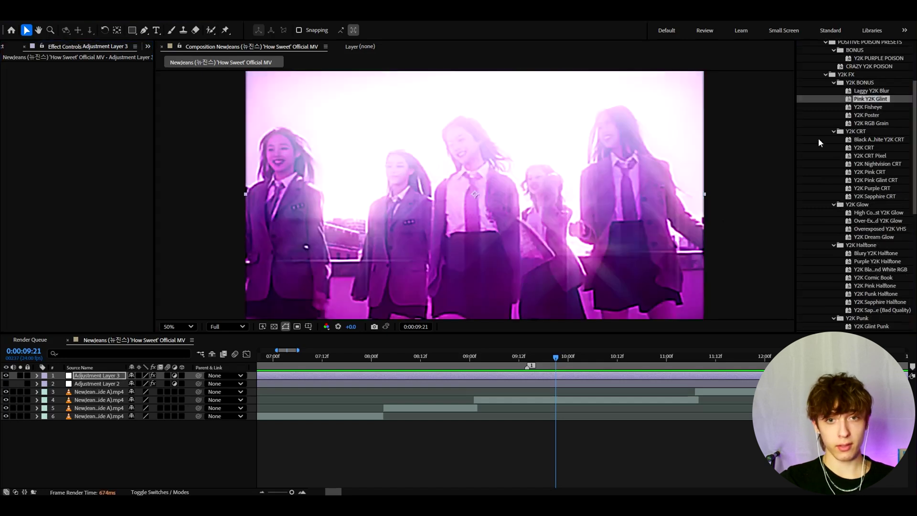
{"action": "left_click", "coordinate": [691, 357]}
{"action": "key", "text": "space"}
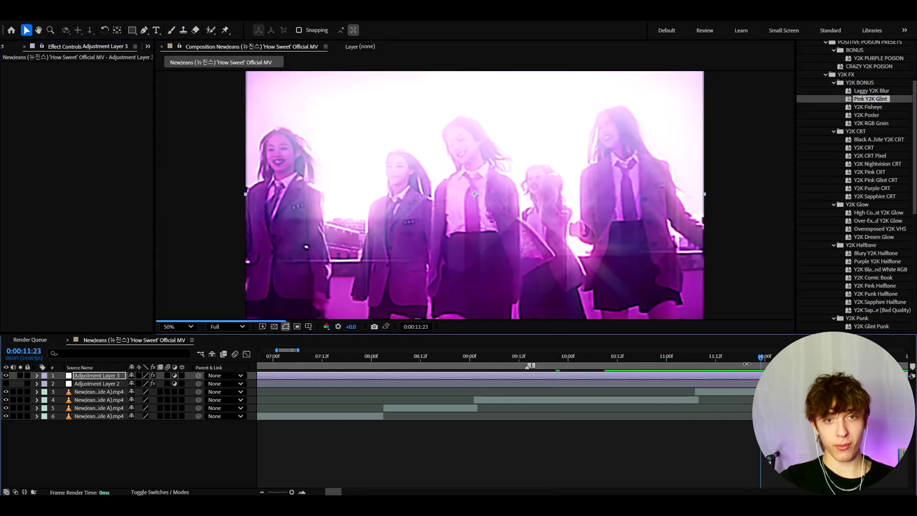
{"action": "key", "text": "minus"}
{"action": "left_click", "coordinate": [470, 357]}
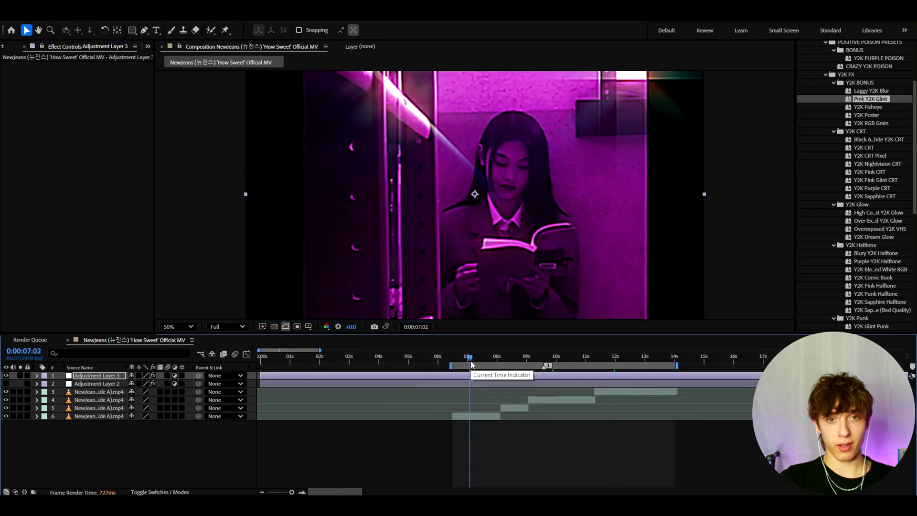
{"action": "left_click_drag", "start_coordinate": [469, 357], "coordinate": [479, 356]}
{"action": "key", "text": "ctrl+z"}
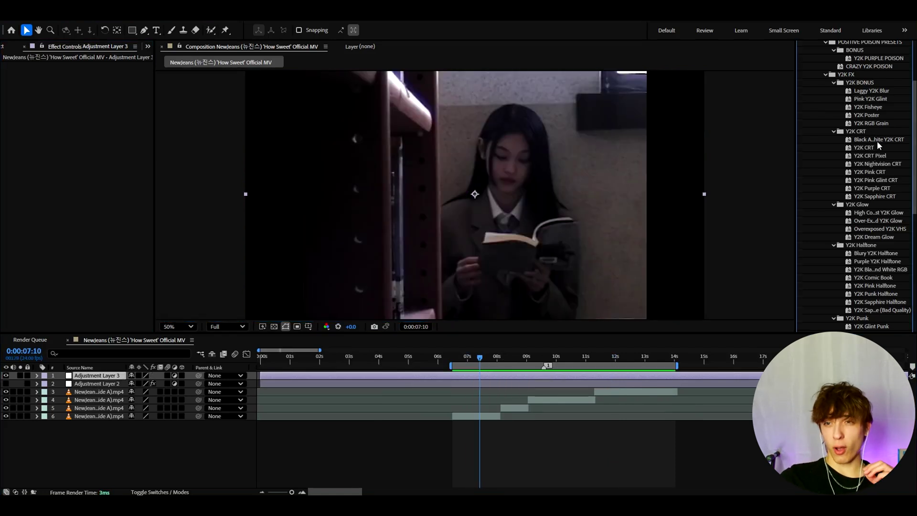
Try the Black & White Y2K CRT and Y2K Purple CRT presets, previewing at 0:00:07:00
{"action": "left_click", "coordinate": [868, 140]}
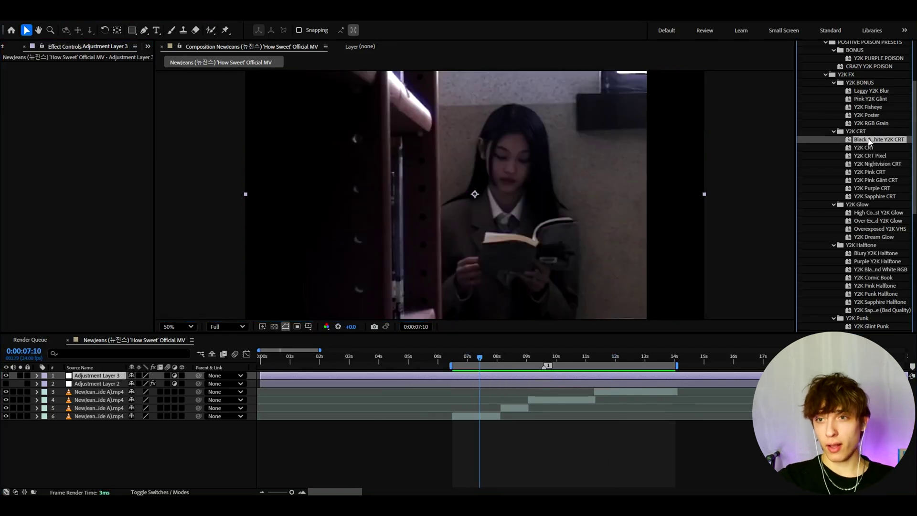
{"action": "double_click", "coordinate": [870, 141]}
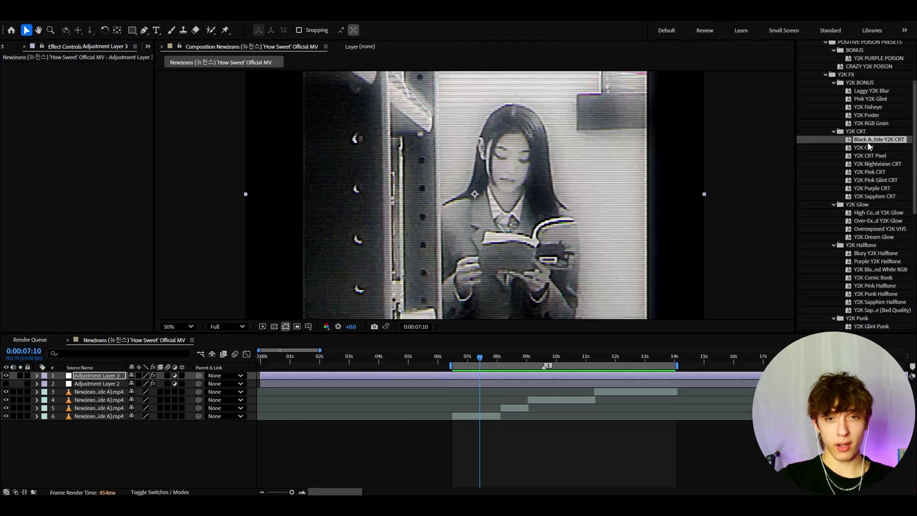
{"action": "left_click_drag", "start_coordinate": [479, 357], "coordinate": [484, 359]}
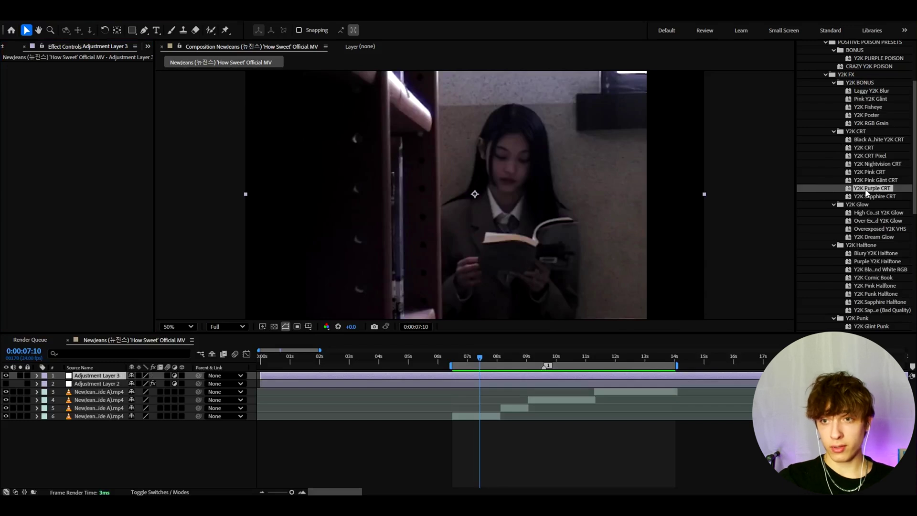
{"action": "double_click", "coordinate": [869, 189]}
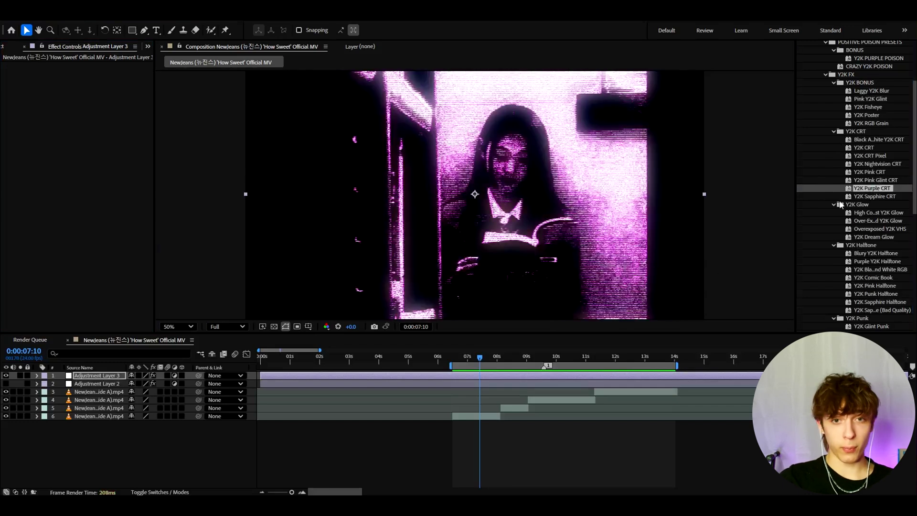
{"action": "left_click", "coordinate": [467, 360]}
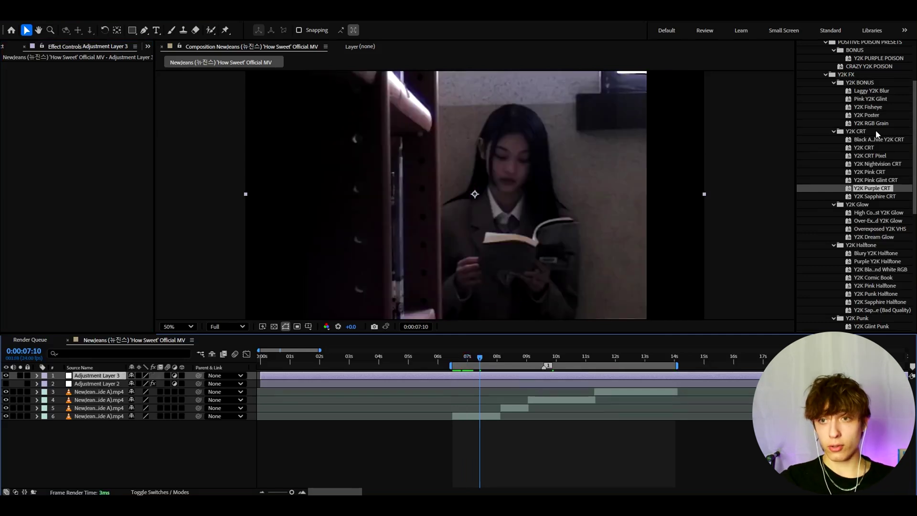
Scrub ahead to the rooftop dance shot and switch Adjustment Layer 2's visibility back on
{"action": "scroll", "coordinate": [869, 169], "scroll_direction": "down", "scroll_amount": 3}
{"action": "scroll", "coordinate": [869, 172], "scroll_direction": "up", "scroll_amount": 3}
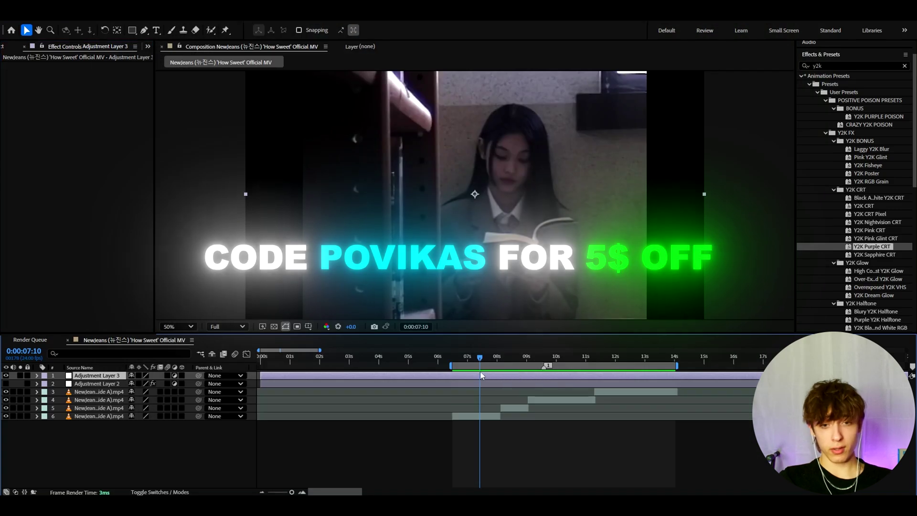
{"action": "left_click_drag", "start_coordinate": [480, 366], "coordinate": [617, 361]}
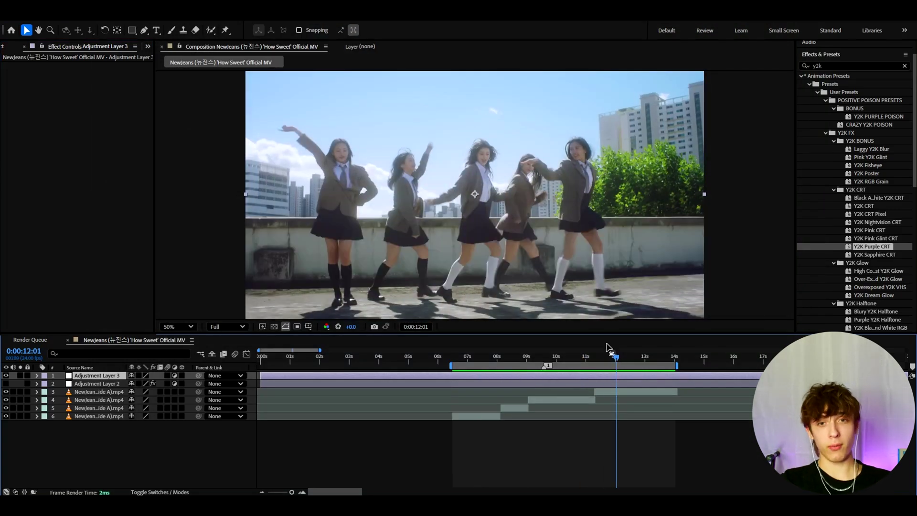
{"action": "left_click", "coordinate": [573, 384]}
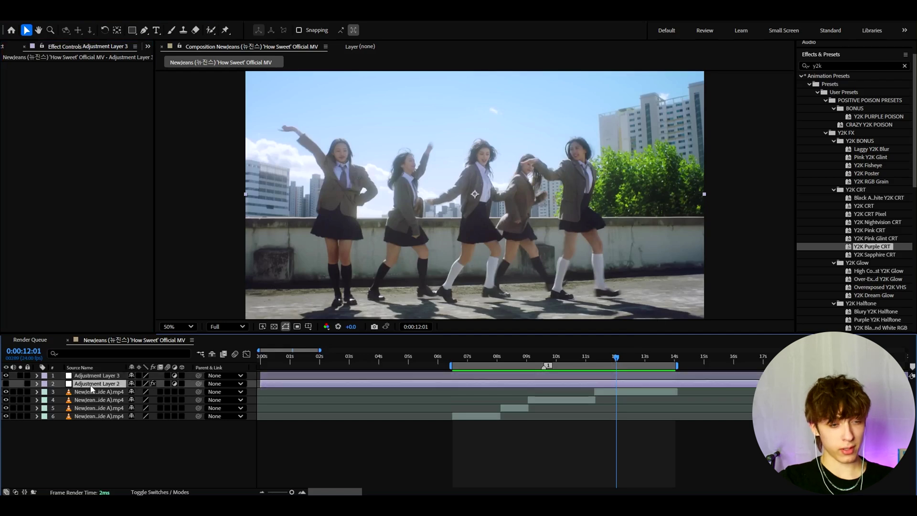